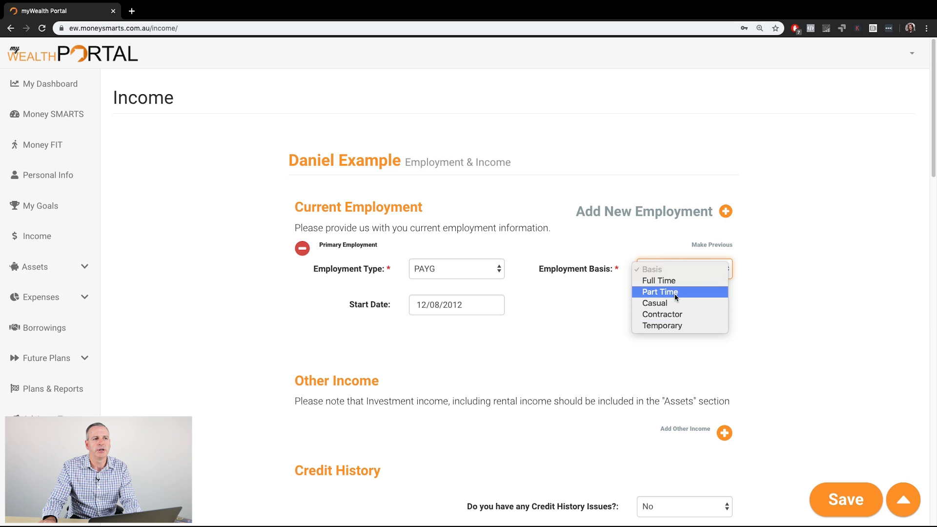
Step: Try the Part Time and Temporary options for the primary employment's basis, and set it to Full Time
left_click(678, 293)
left_click(682, 271)
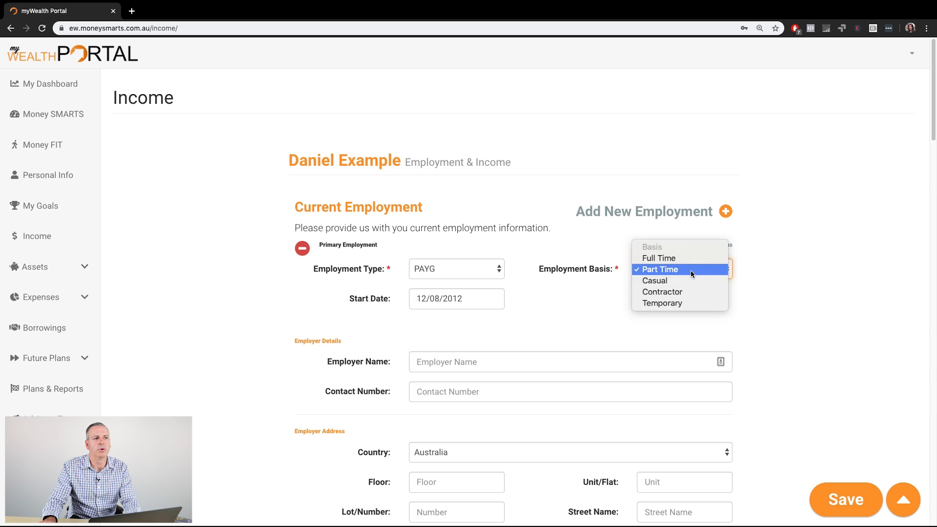
left_click(680, 303)
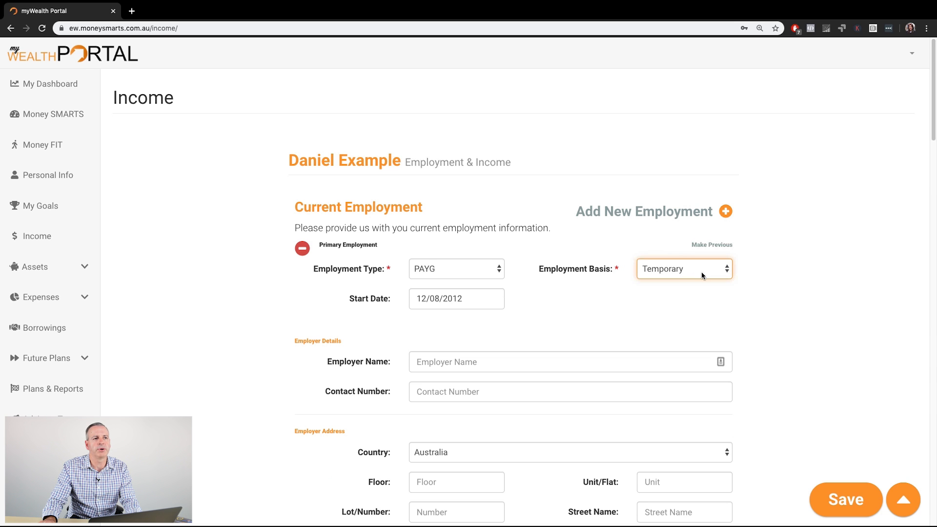
left_click(698, 273)
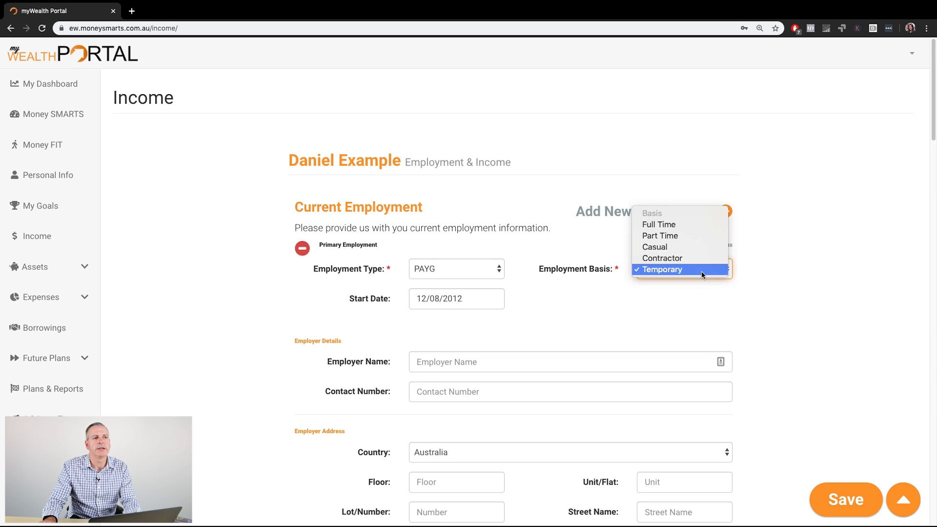
left_click(683, 226)
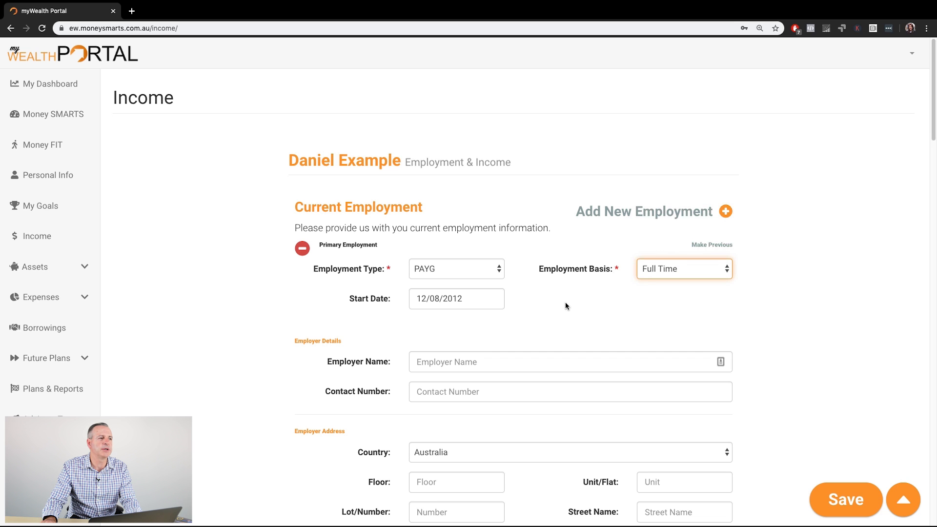
Step: Review the blank employer details, employer address, job details and gross base annual income fields of the primary employment
scroll(565, 306, "down", 3)
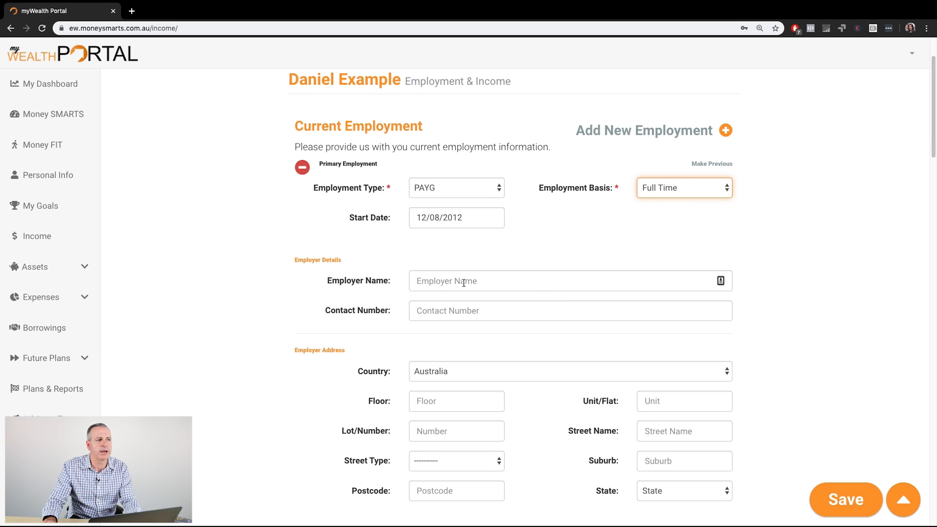
left_click(491, 283)
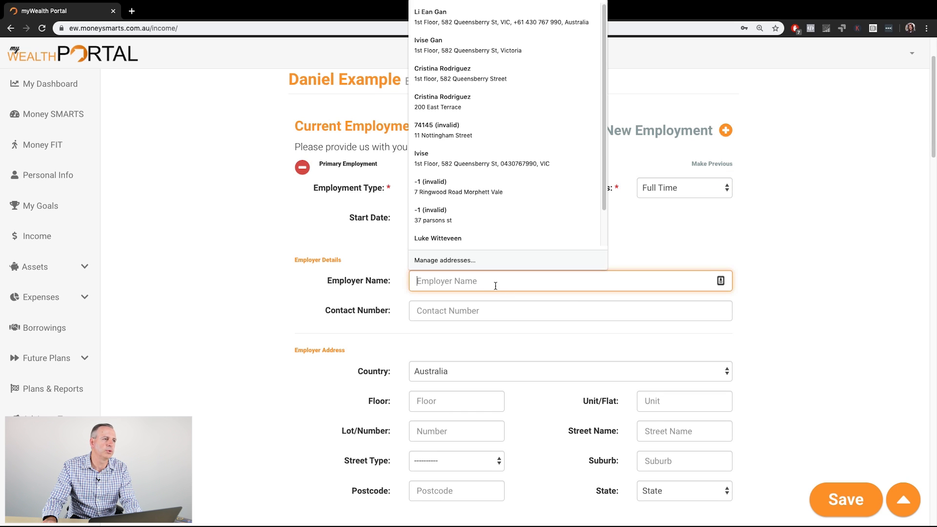
left_click(506, 296)
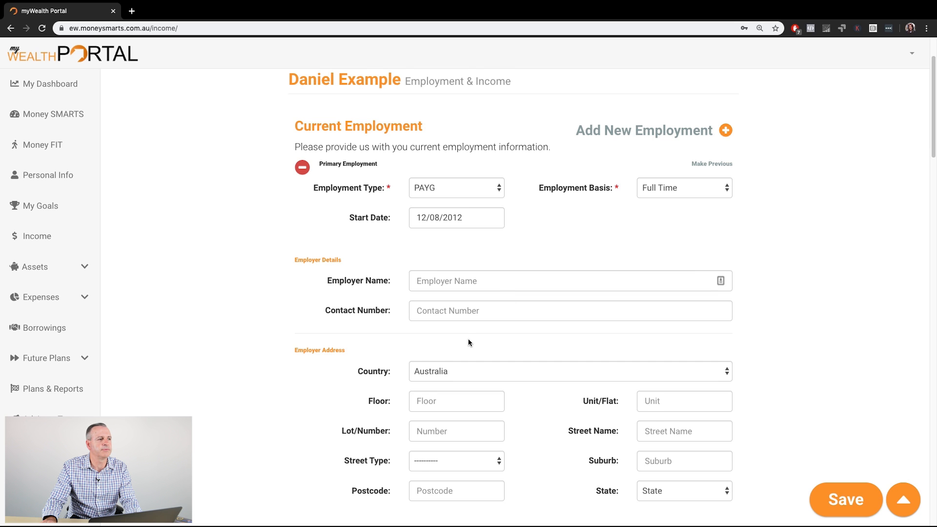
scroll(468, 342, "down", 1)
scroll(494, 335, "up", 3)
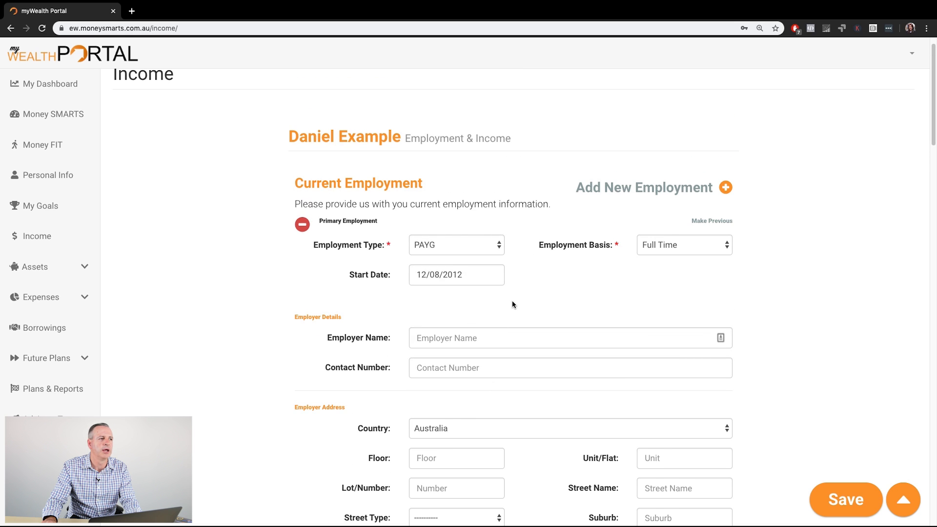
scroll(512, 304, "down", 3)
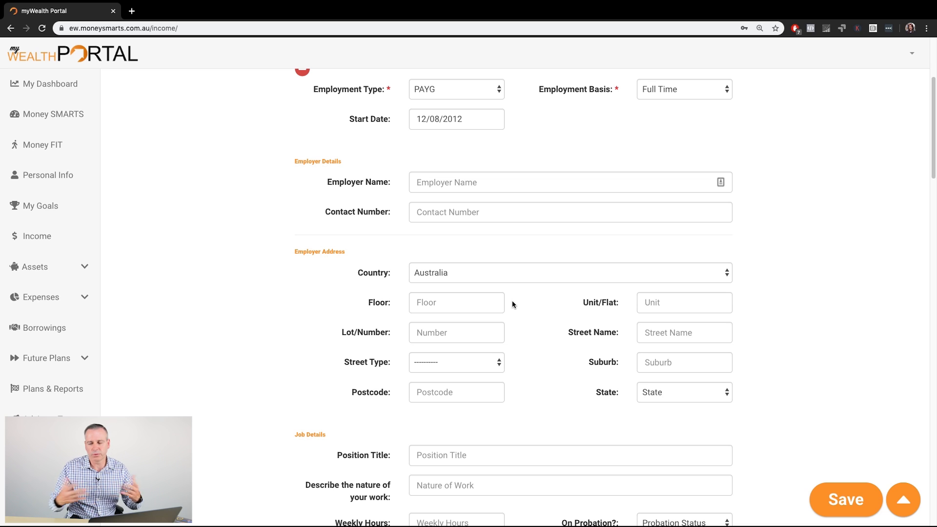
scroll(532, 316, "down", 3)
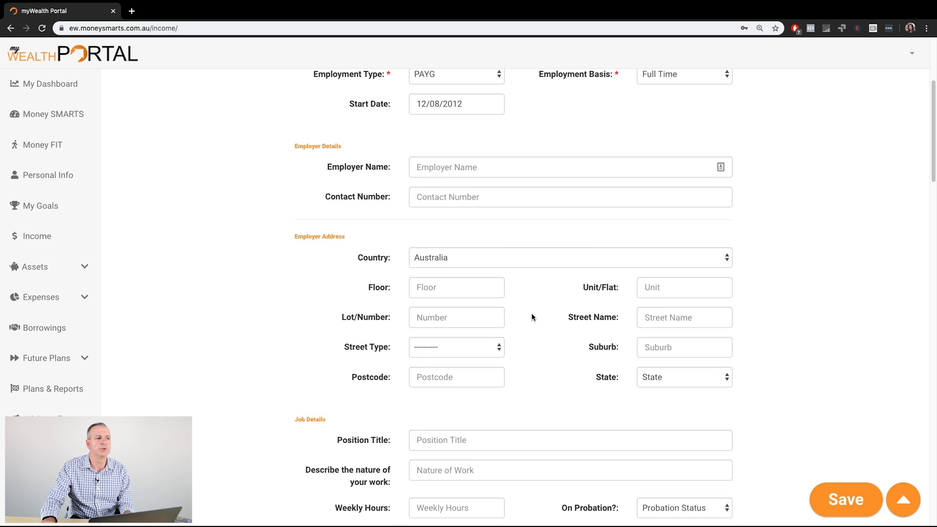
scroll(532, 316, "down", 3)
scroll(532, 316, "up", 9)
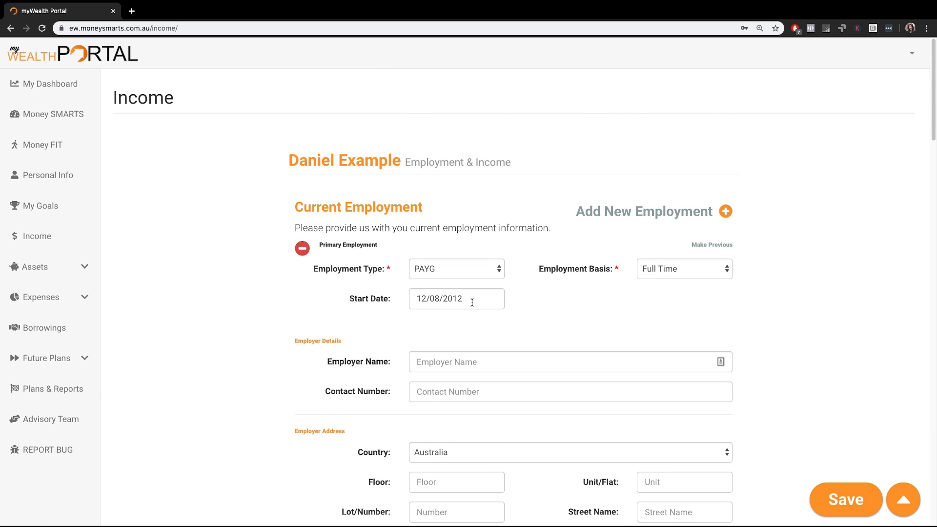
scroll(536, 321, "down", 9)
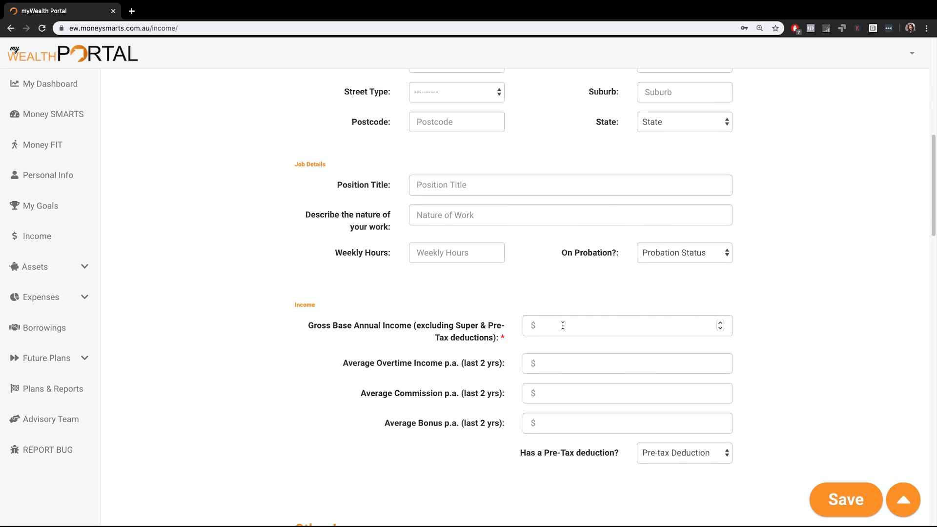
left_click(563, 326)
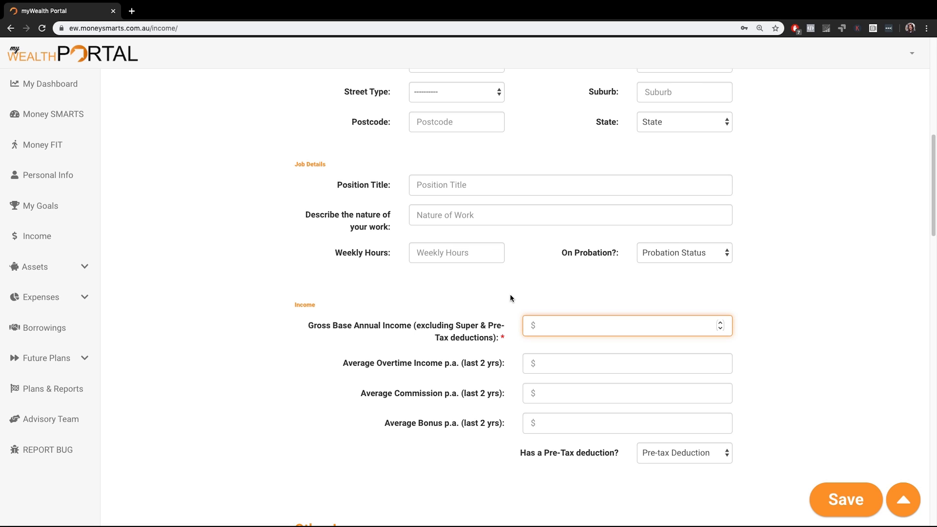
scroll(690, 295, "up", 10)
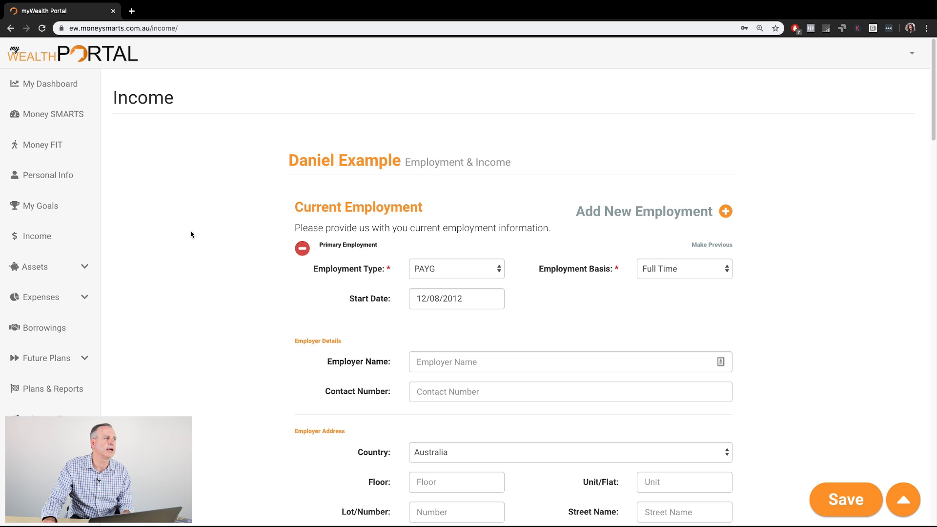
Step: Open the dashboard and return to the Income page to review the first applicant's employment, job and income entries
left_click(51, 86)
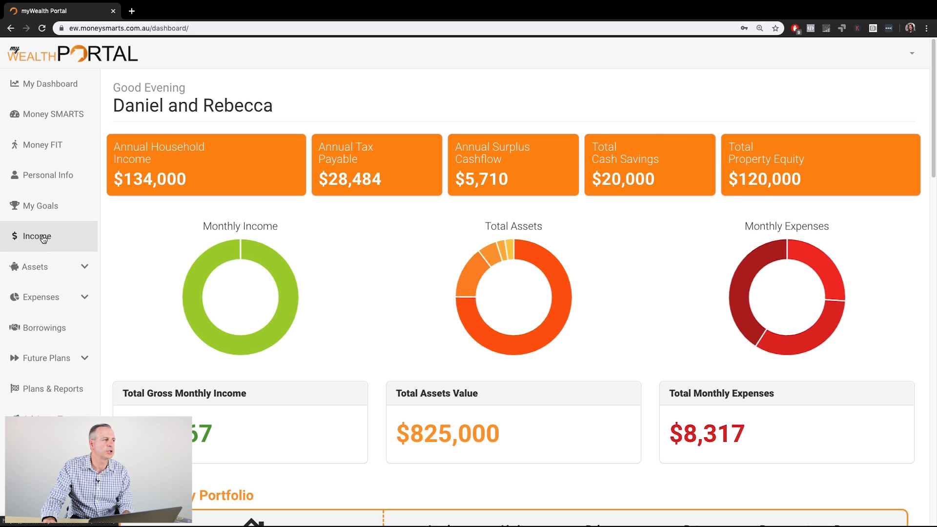
left_click(39, 238)
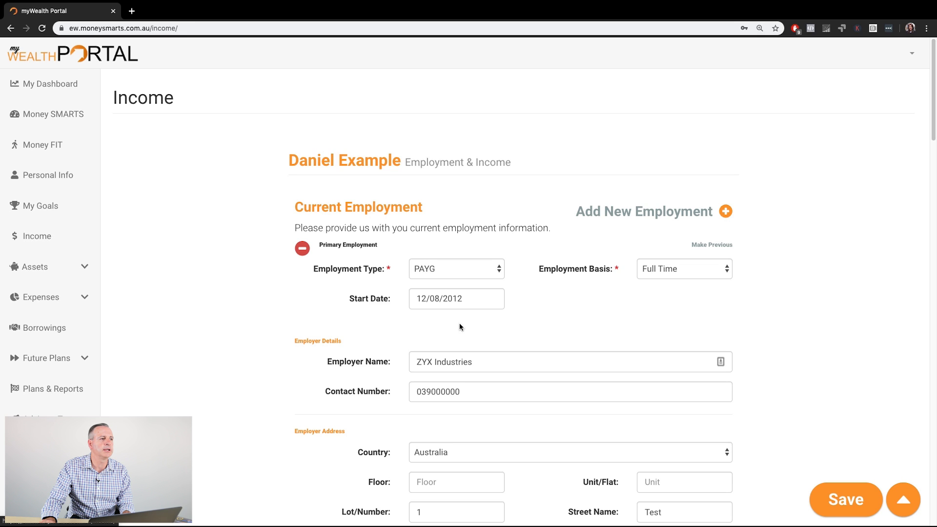
scroll(578, 331, "down", 3)
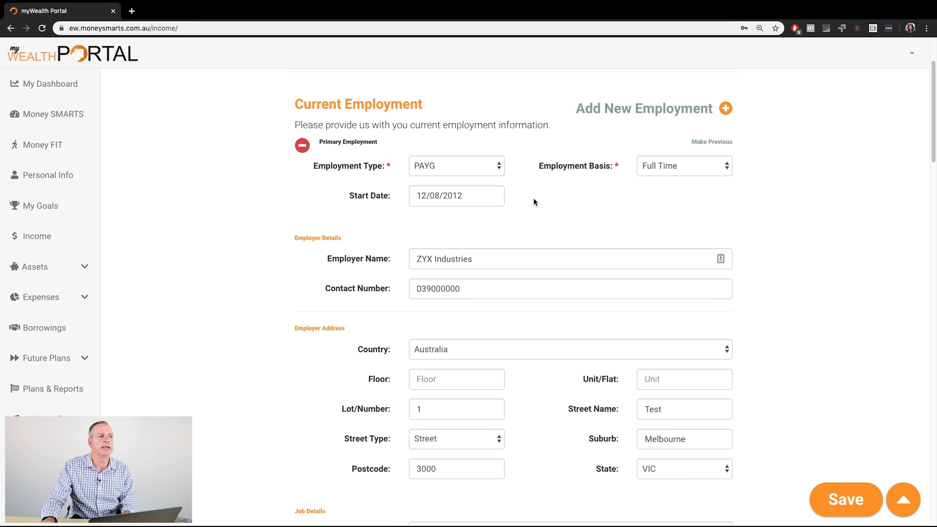
scroll(538, 245, "down", 7)
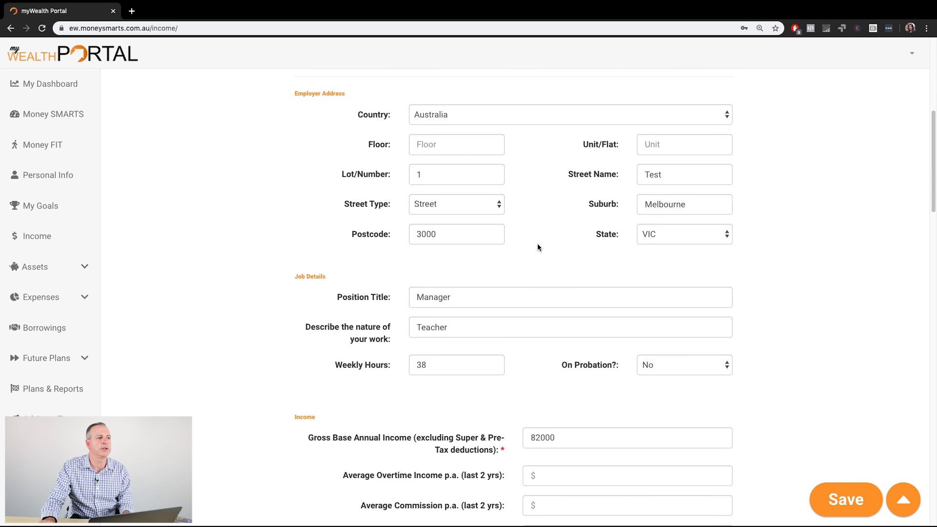
scroll(547, 383, "down", 2)
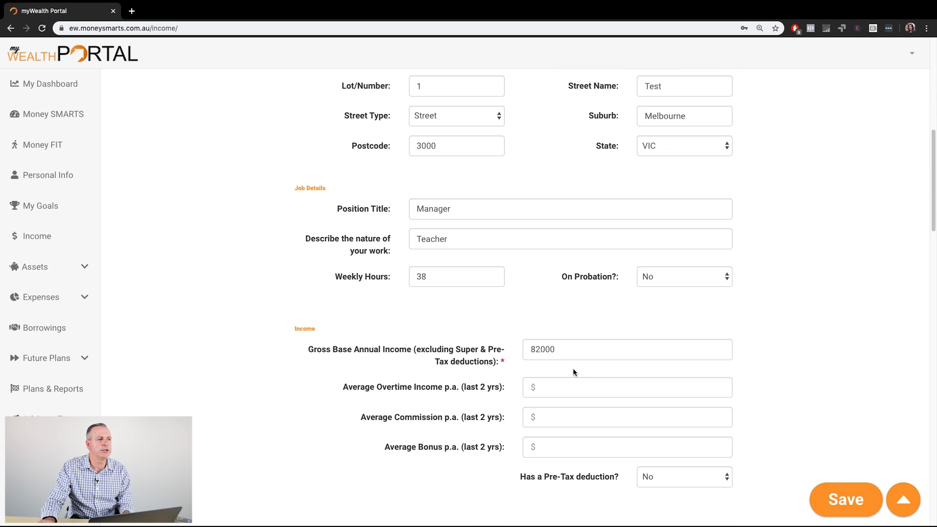
scroll(573, 372, "down", 5)
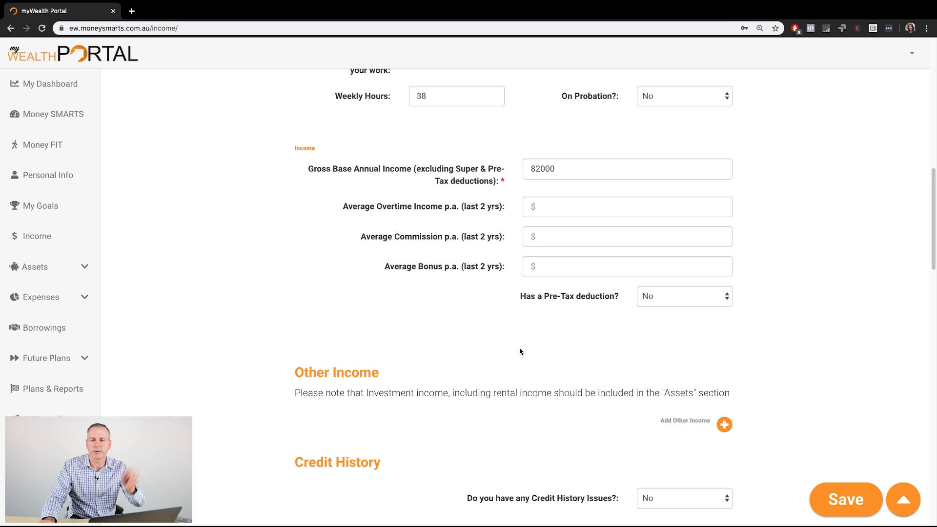
scroll(520, 351, "down", 3)
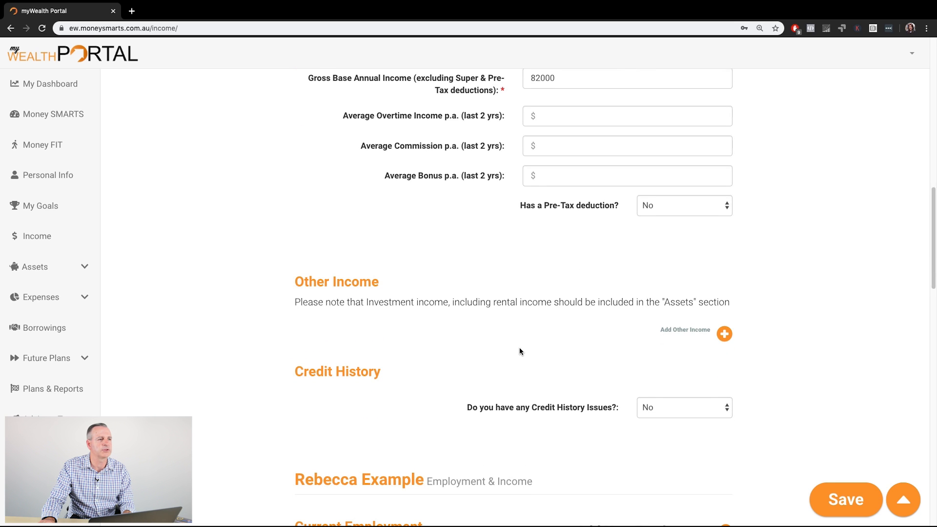
Step: Add a blank other income entry to view the available income types, and remove the entry
left_click(724, 336)
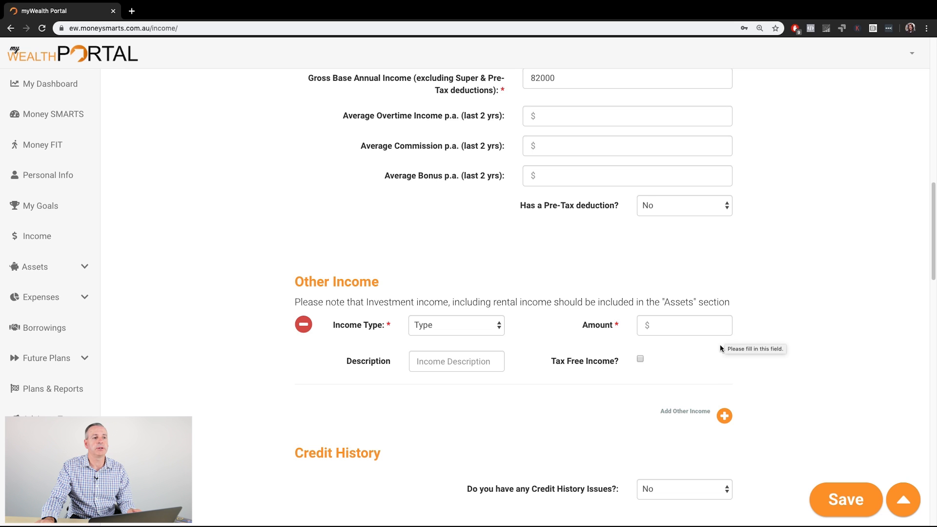
left_click(499, 328)
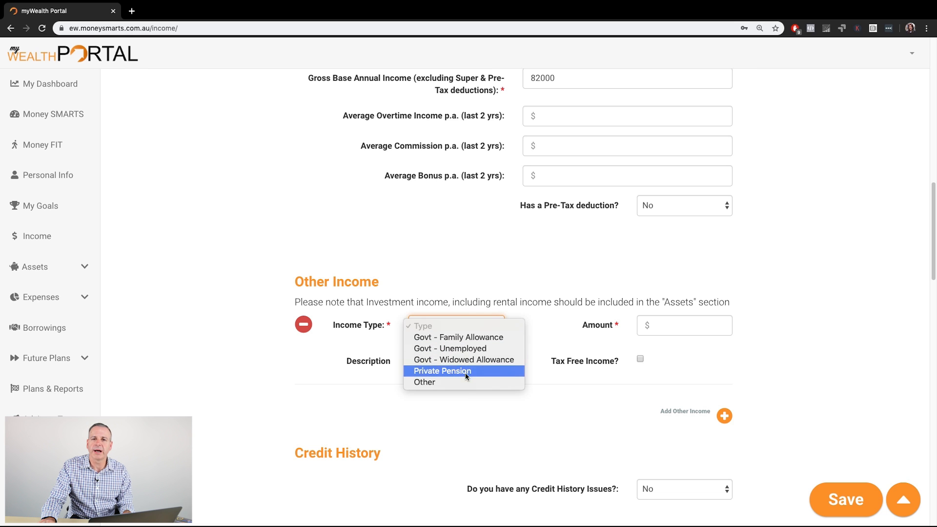
left_click(392, 330)
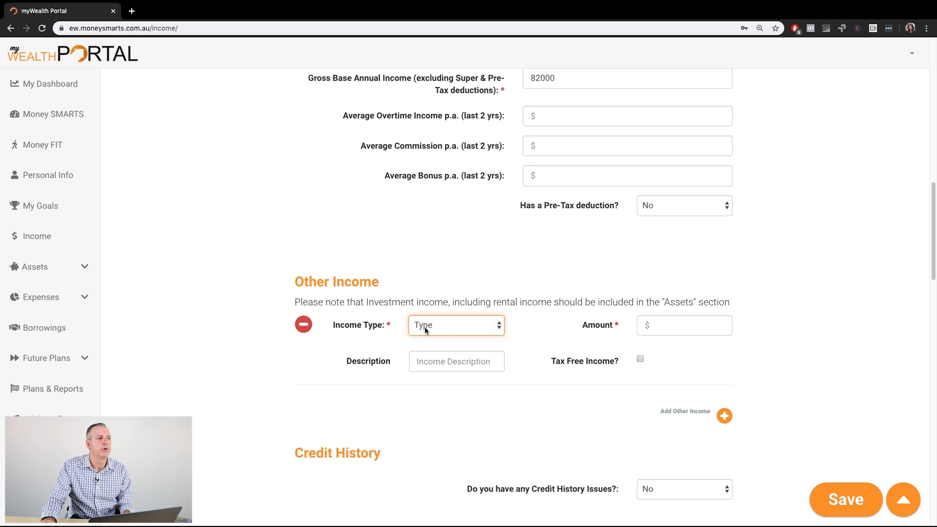
scroll(547, 347, "up", 3)
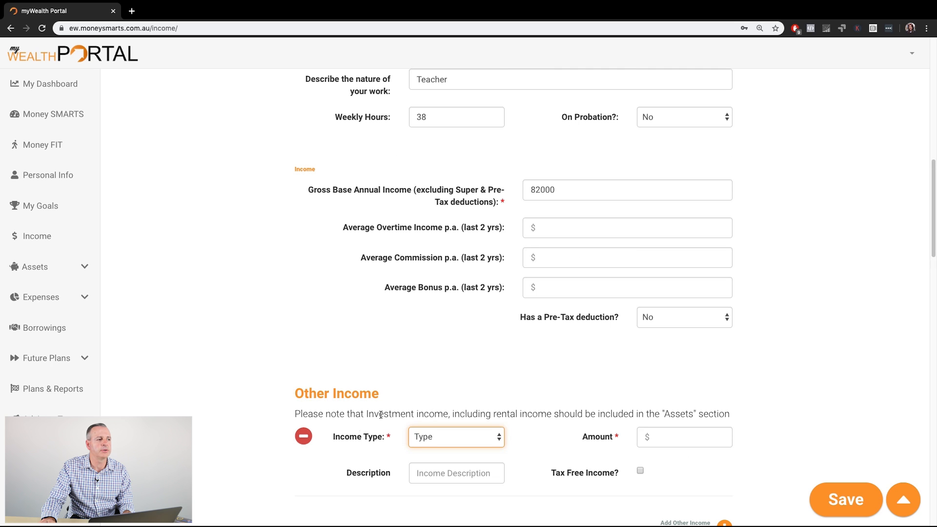
left_click(304, 436)
Step: Add another current employment for the first applicant and set its employment type to Self Employed
scroll(491, 418, "up", 10)
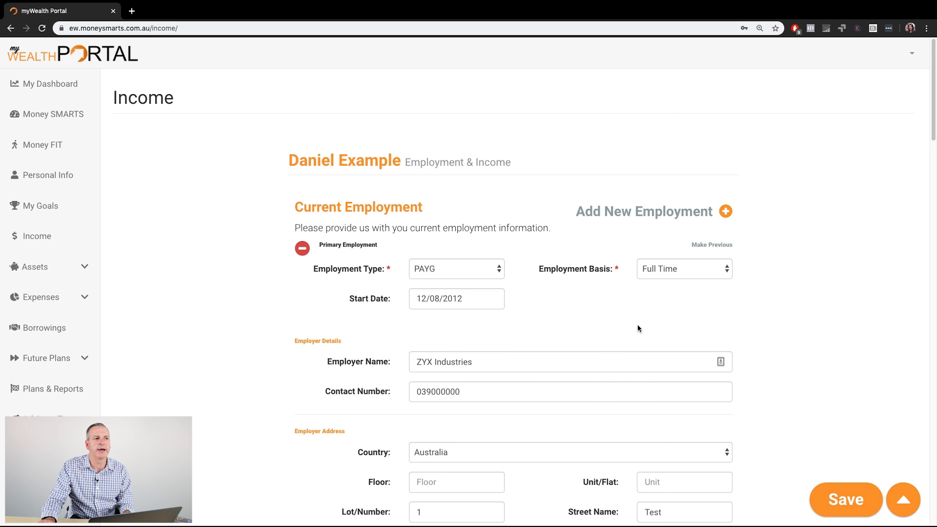
left_click(725, 211)
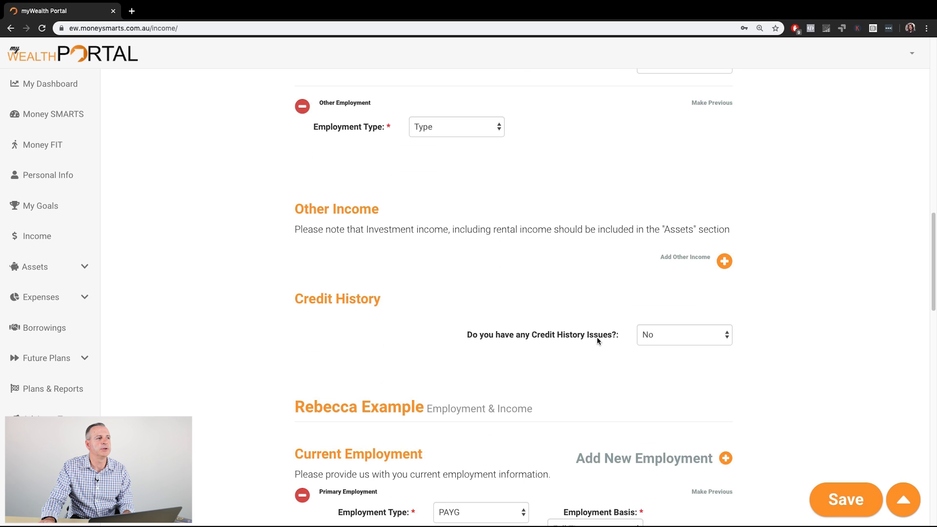
scroll(434, 315, "up", 1)
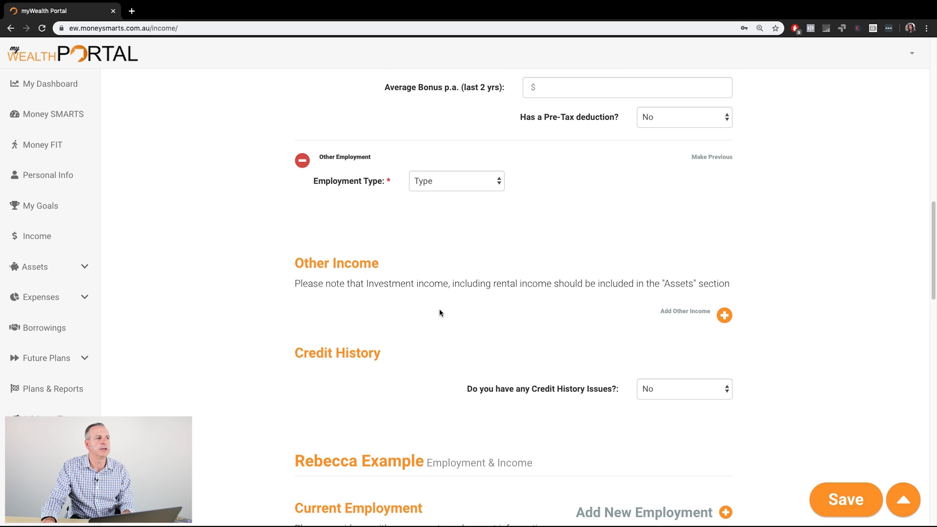
left_click(500, 181)
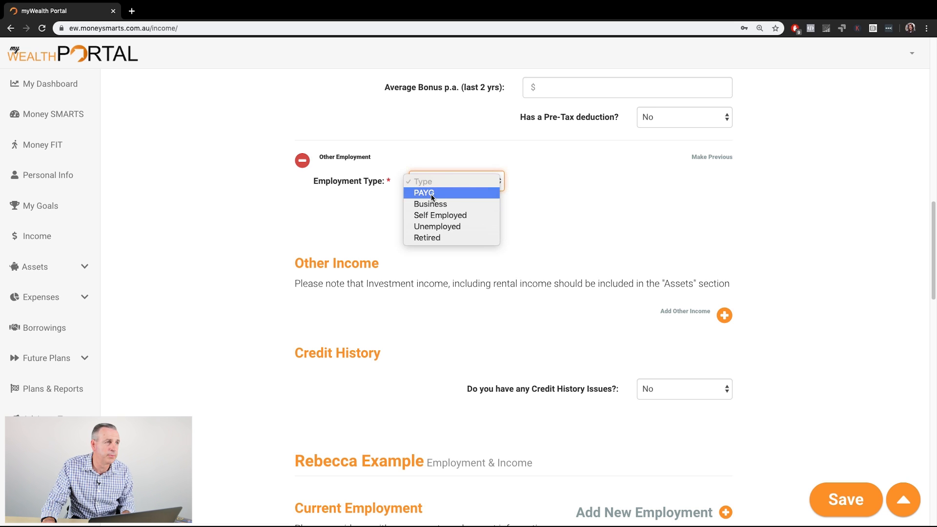
left_click(445, 219)
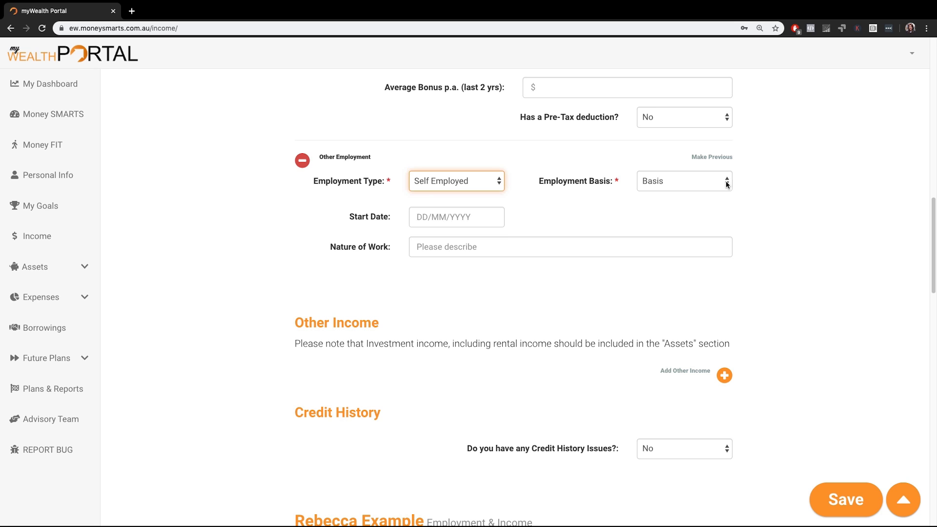
Step: Set the other employment's basis to Sole Trader, switch it to Company/Trust/Partnership, and view the business and tax return fields
left_click(726, 184)
left_click(675, 194)
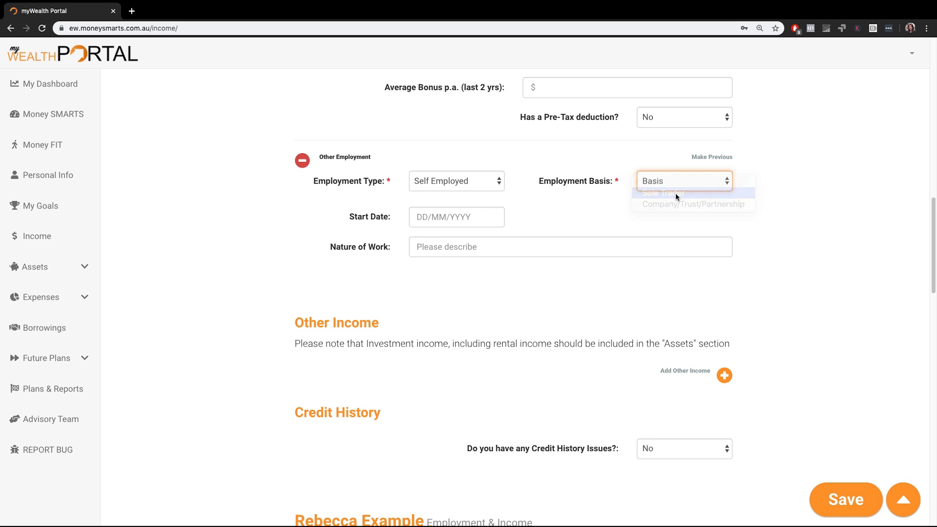
left_click(721, 184)
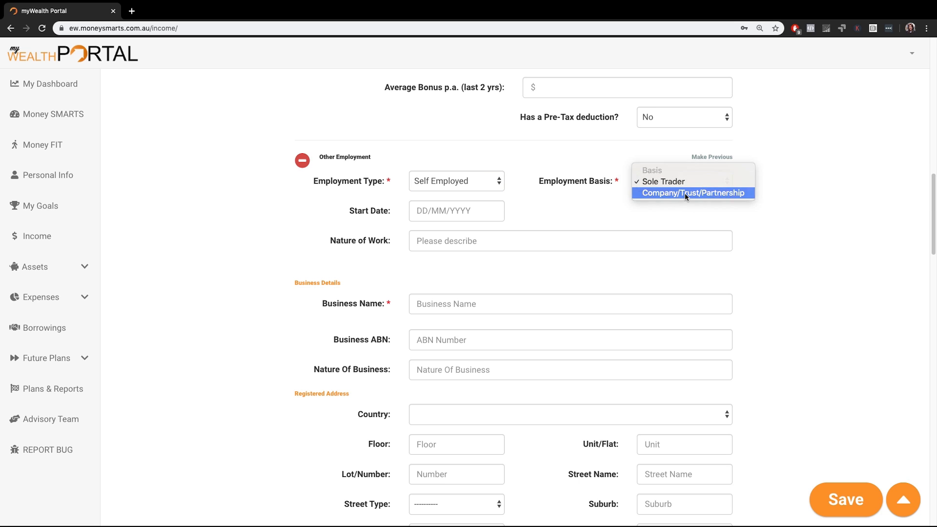
left_click(684, 193)
scroll(621, 356, "down", 9)
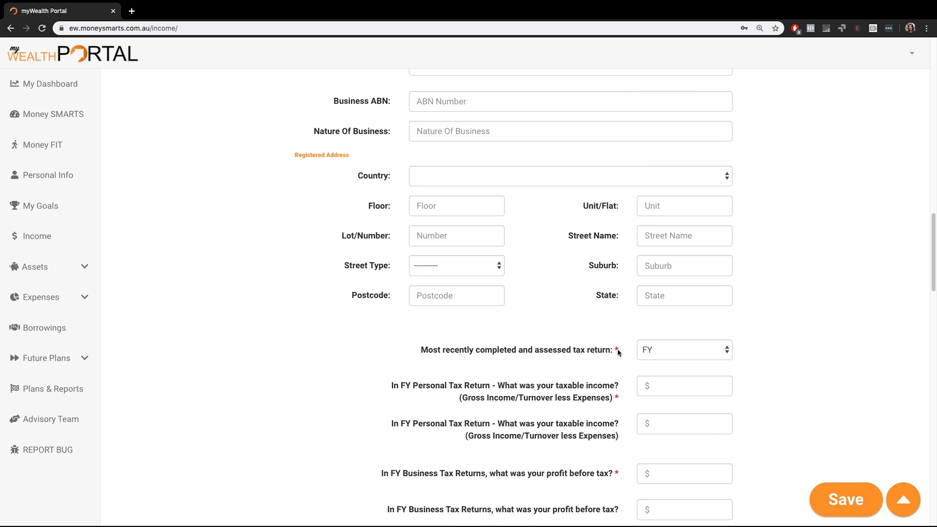
Step: Remove the self-employed other employment entry from the first applicant's income section
scroll(618, 351, "up", 2)
scroll(619, 351, "up", 10)
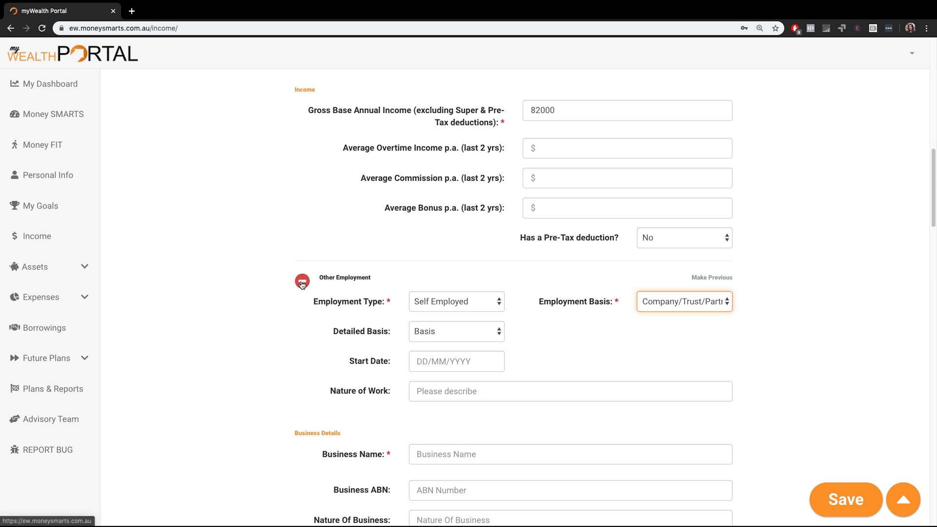
left_click(302, 282)
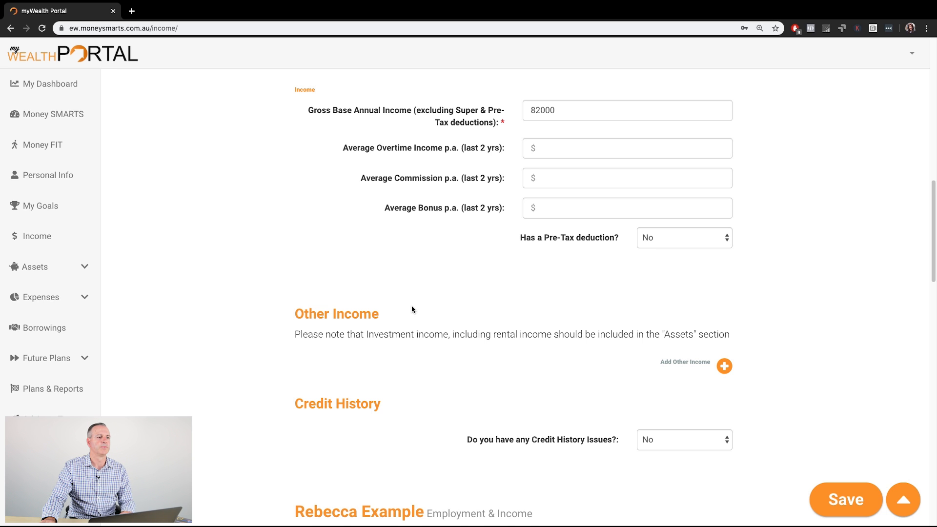
Step: Review the second applicant's employment, employer, job and income details on the Income page
scroll(403, 305, "up", 12)
scroll(412, 309, "up", 2)
scroll(412, 308, "down", 12)
scroll(411, 309, "down", 6)
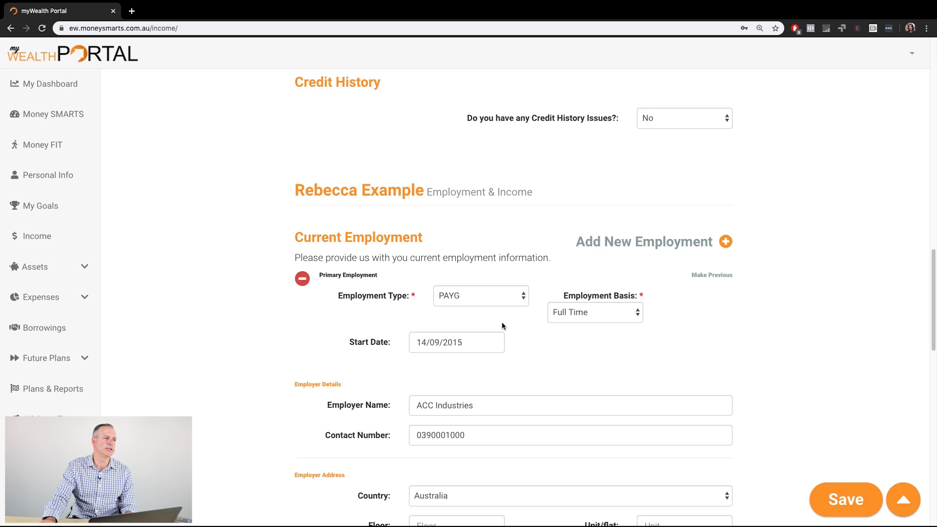
scroll(542, 334, "down", 9)
scroll(542, 336, "down", 2)
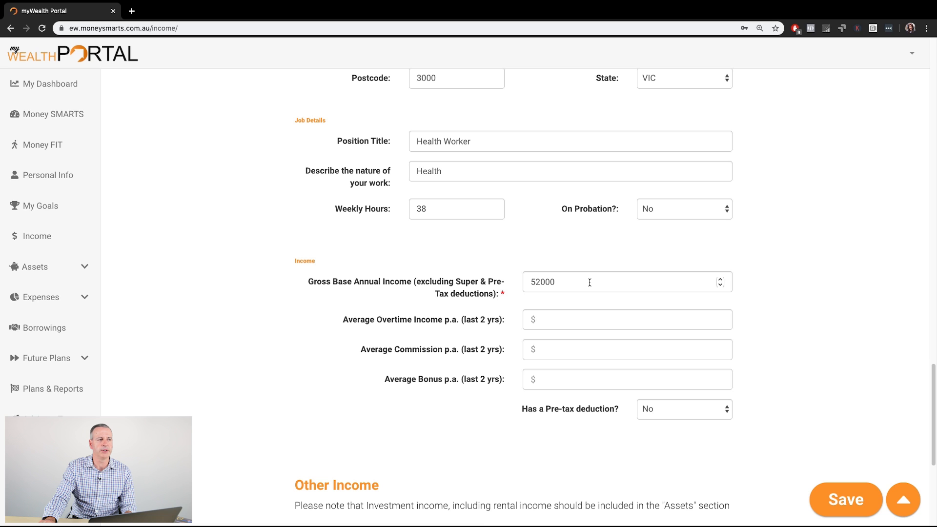
scroll(589, 298, "up", 9)
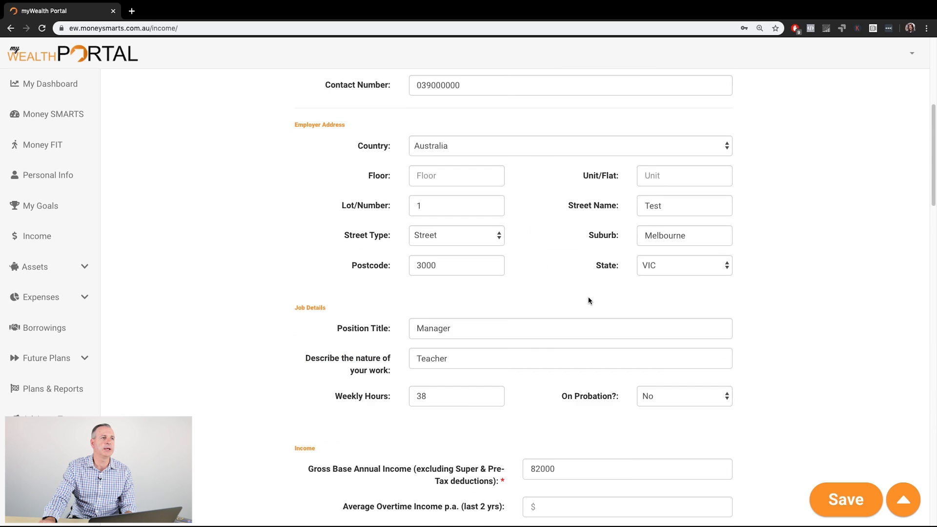
scroll(589, 300, "up", 8)
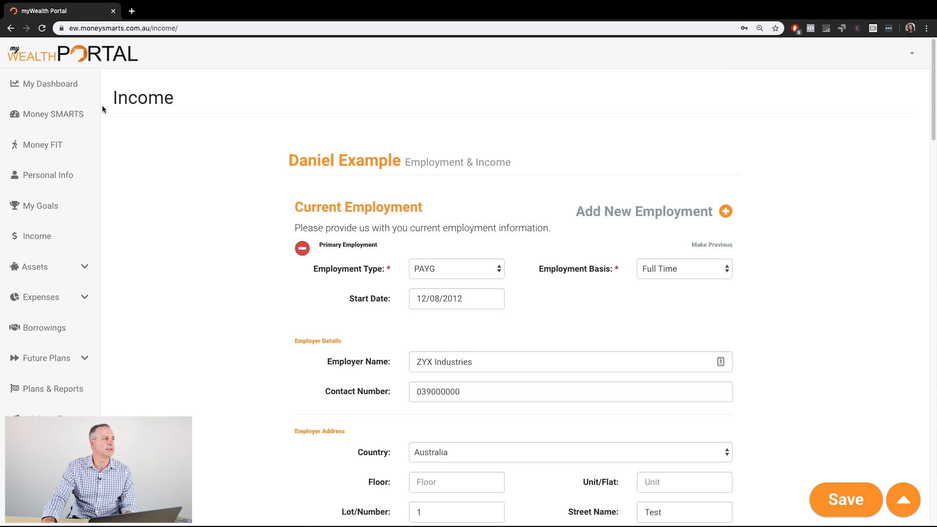
Step: View the household summary on the dashboard and open the Properties page of the Assets section
left_click(42, 83)
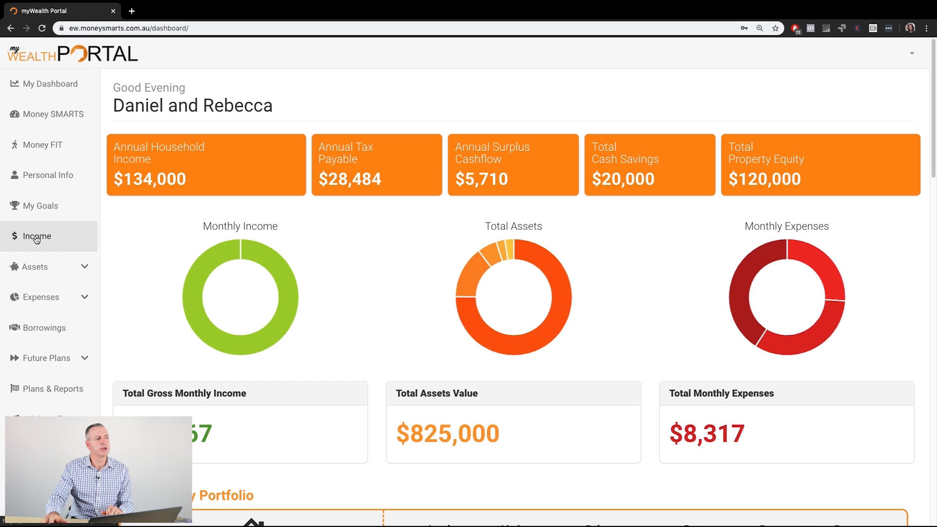
left_click(45, 268)
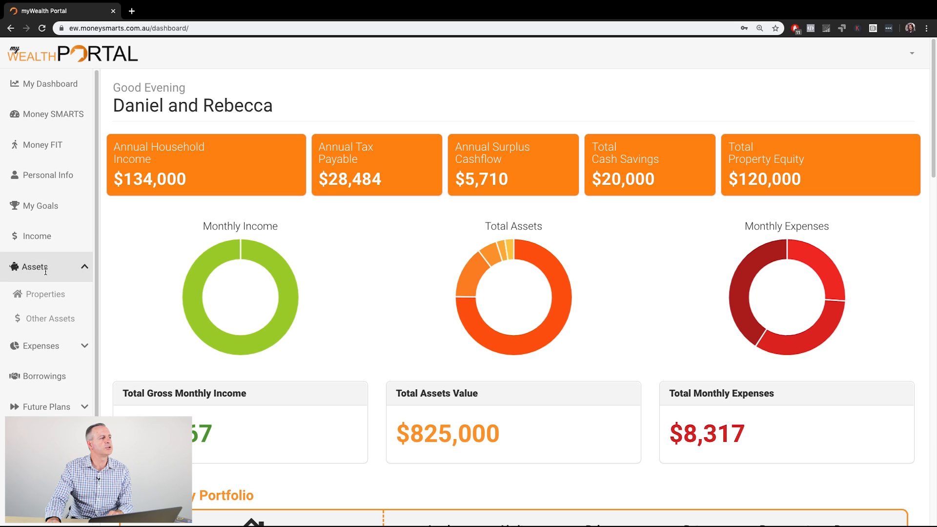
left_click(50, 296)
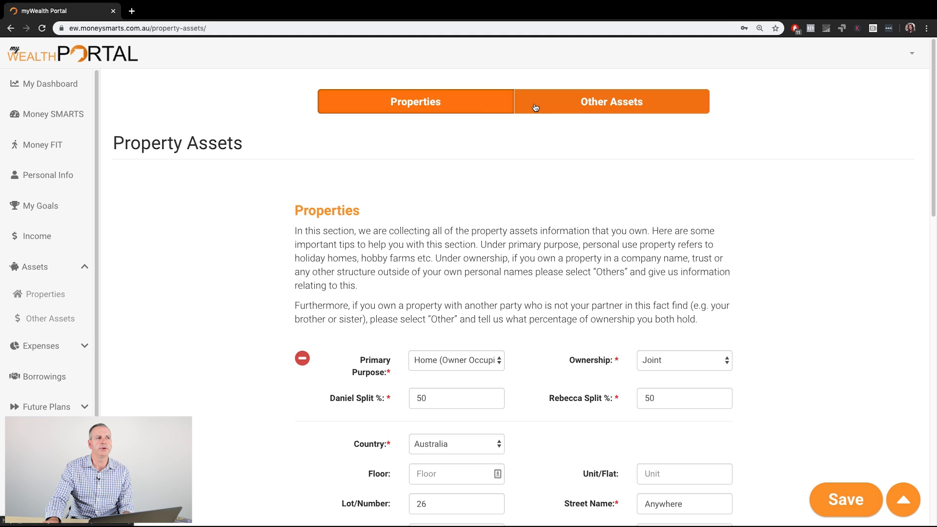
Step: View the Other Assets page, return to Properties, and review the home's ownership, address and purchase fields
left_click(564, 105)
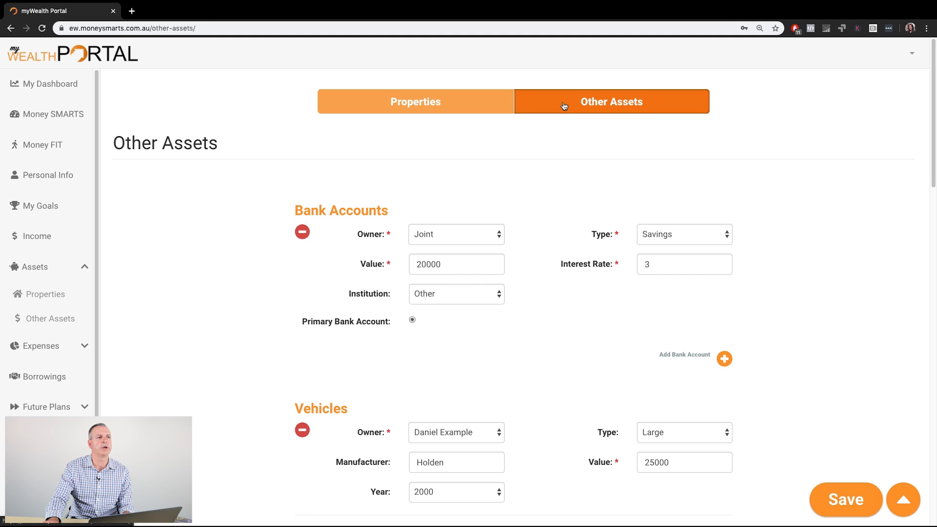
left_click(478, 105)
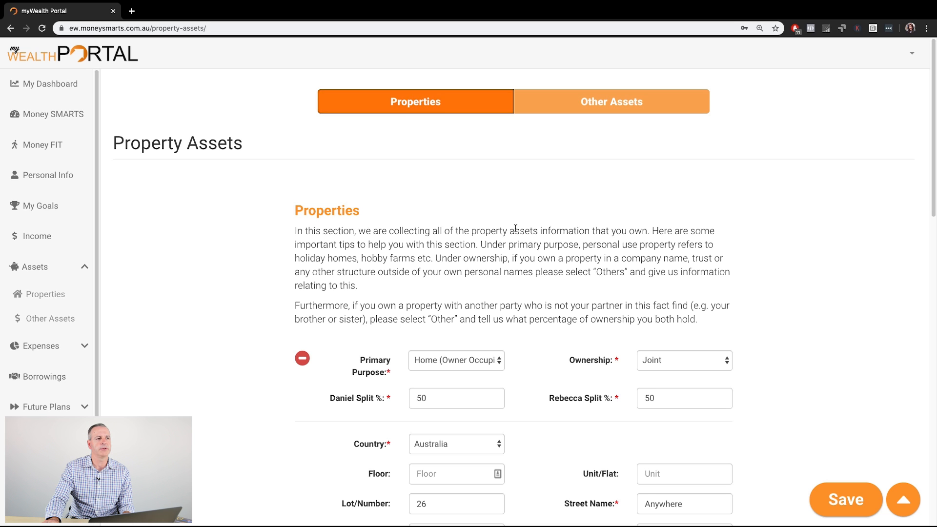
scroll(515, 228, "down", 1)
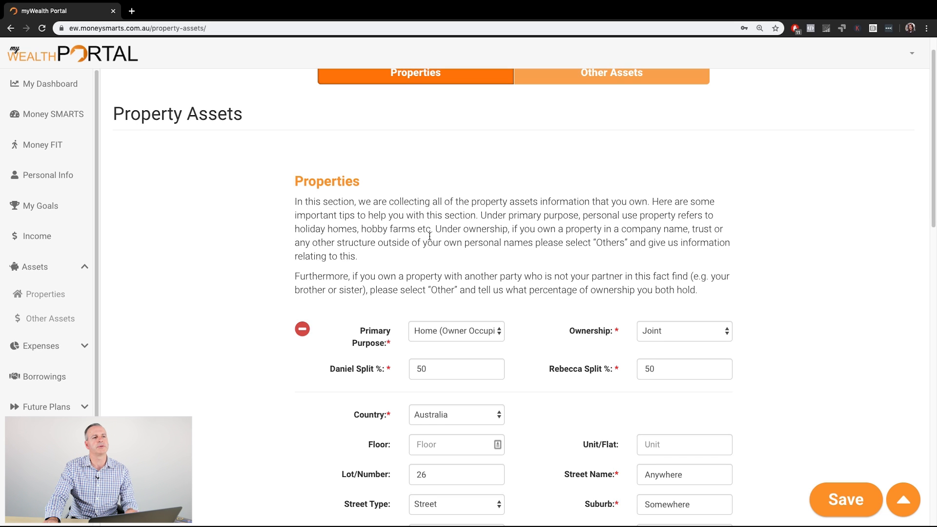
scroll(430, 236, "down", 3)
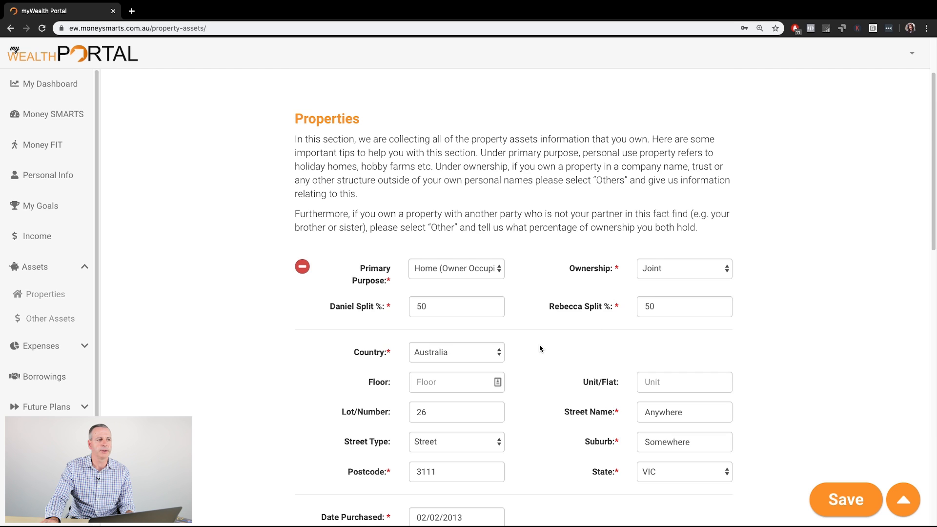
scroll(539, 348, "down", 5)
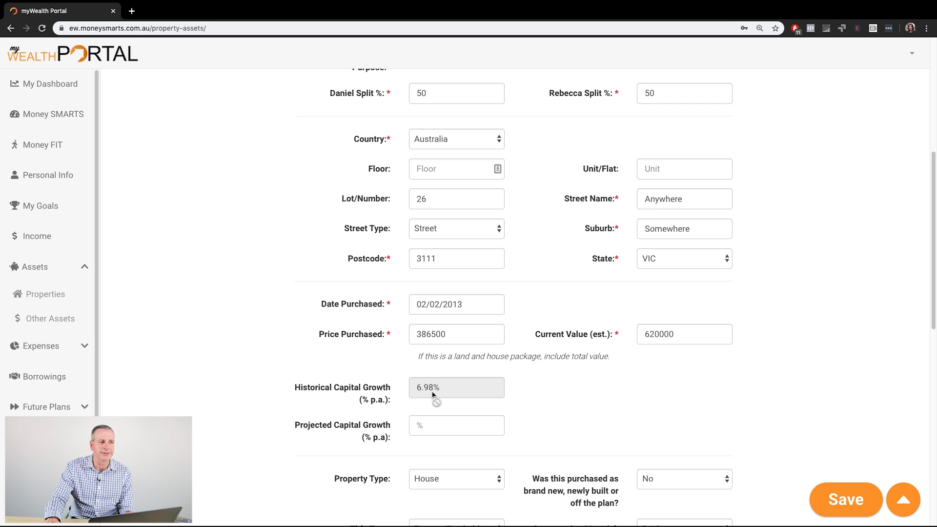
Step: Set the home's purchase price to 340000 to recalculate its historical capital growth
left_click(450, 334)
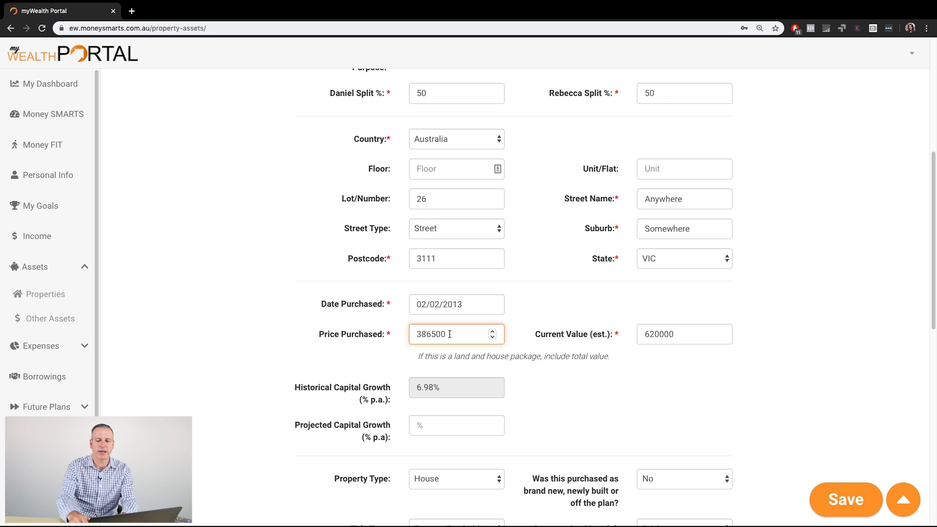
key("BackSpace")
key("BackSpace")
key("BackSpace")
key("BackSpace")
key("BackSpace")
type("40000")
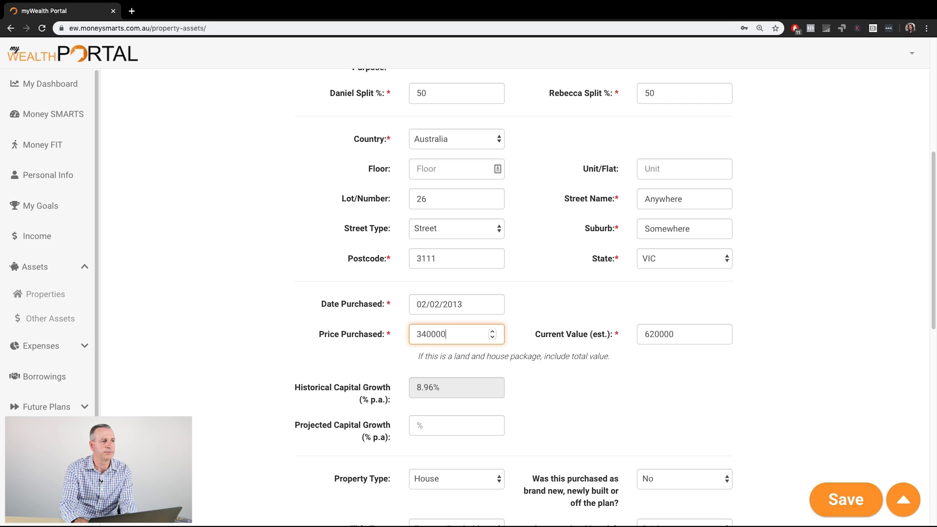
key("Tab")
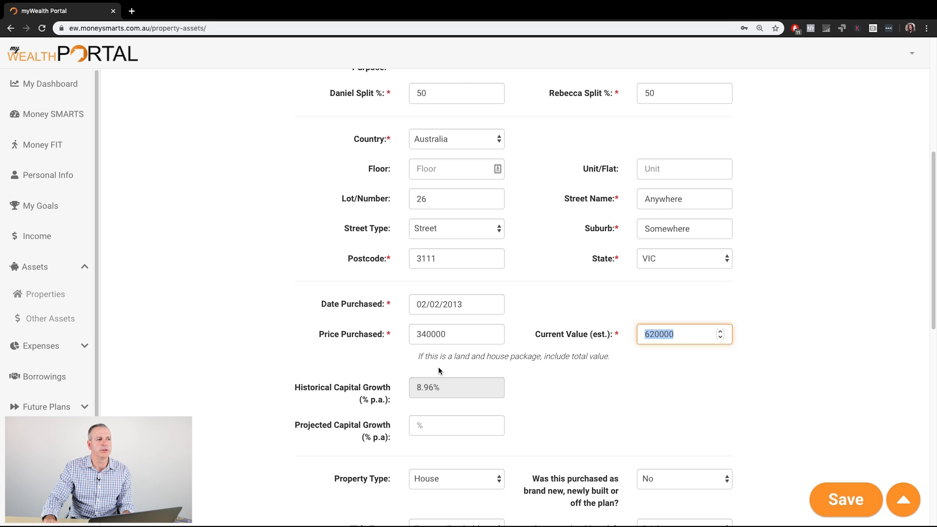
Step: Set the home's purchase price to 387500
left_click_drag(451, 335, 415, 335)
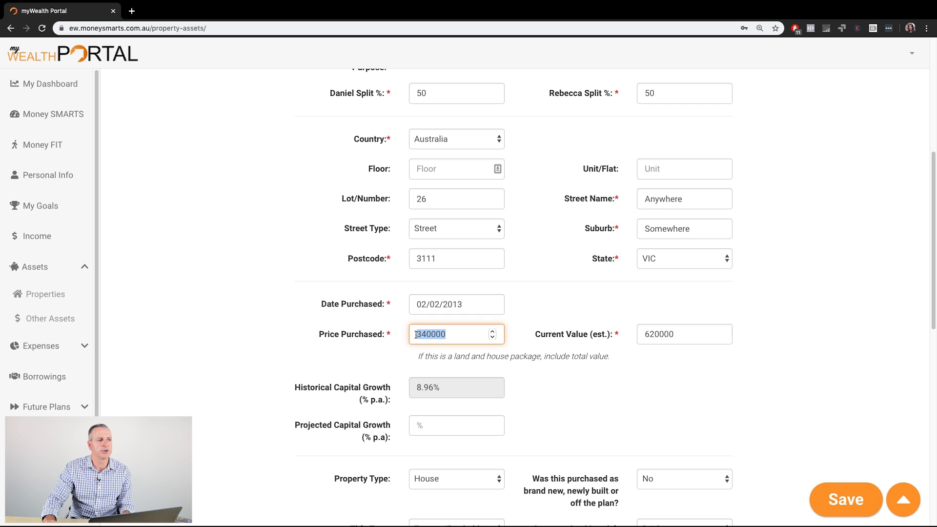
type("38")
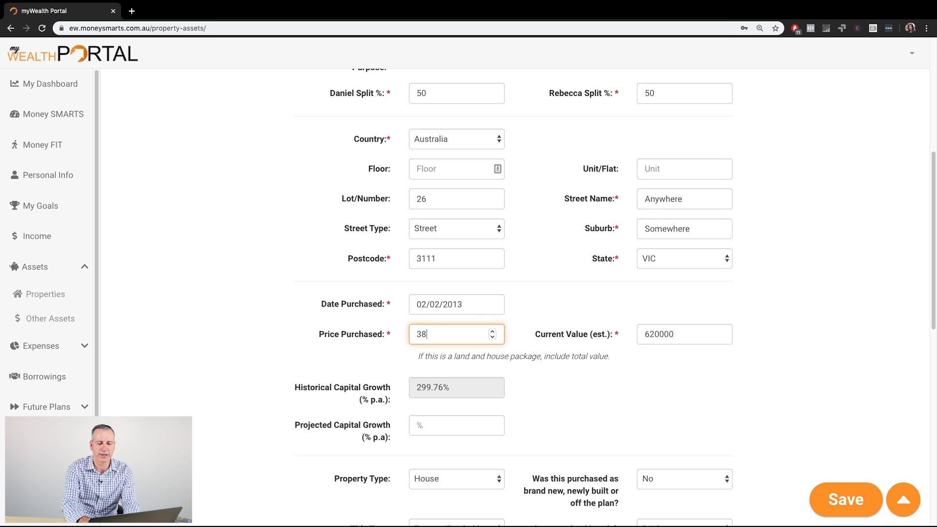
type("7500")
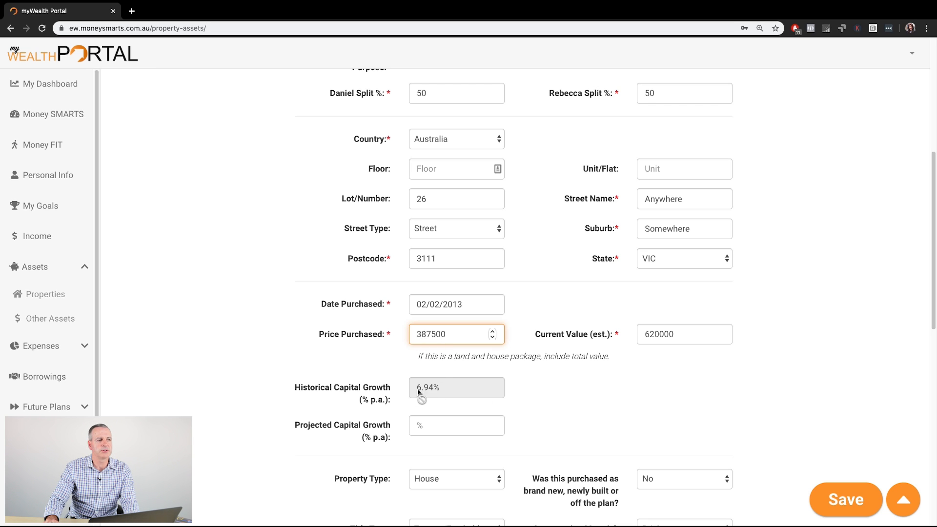
left_click(566, 393)
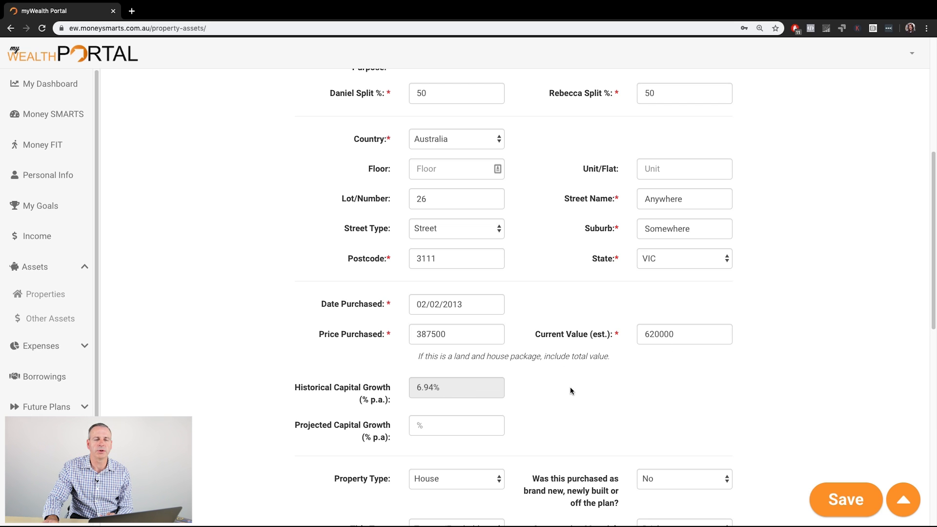
Step: Review the home's property type, title, condition, contents value, size and room fields
scroll(571, 391, "down", 3)
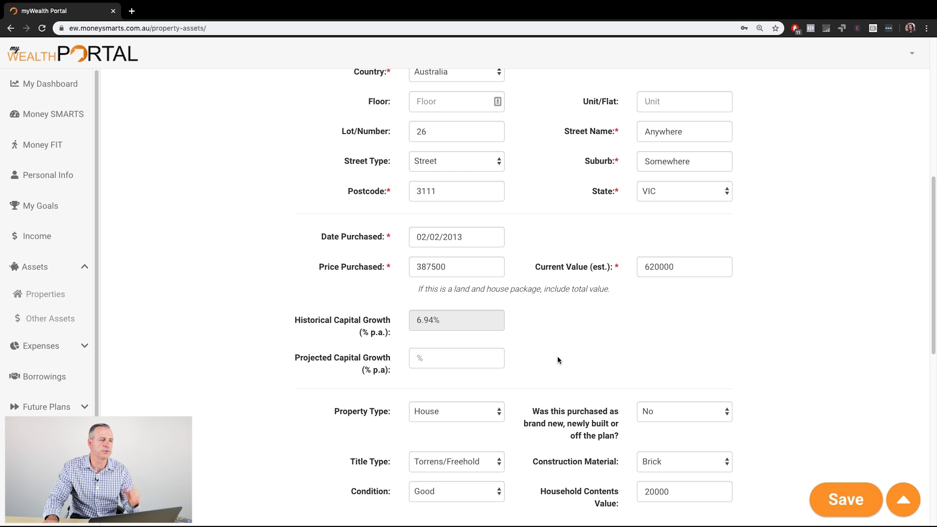
scroll(558, 360, "down", 5)
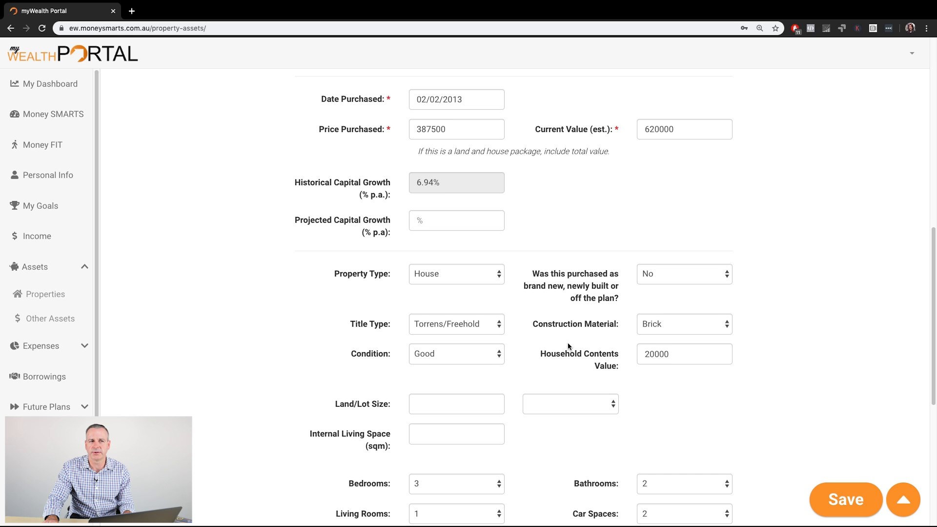
scroll(568, 346, "down", 3)
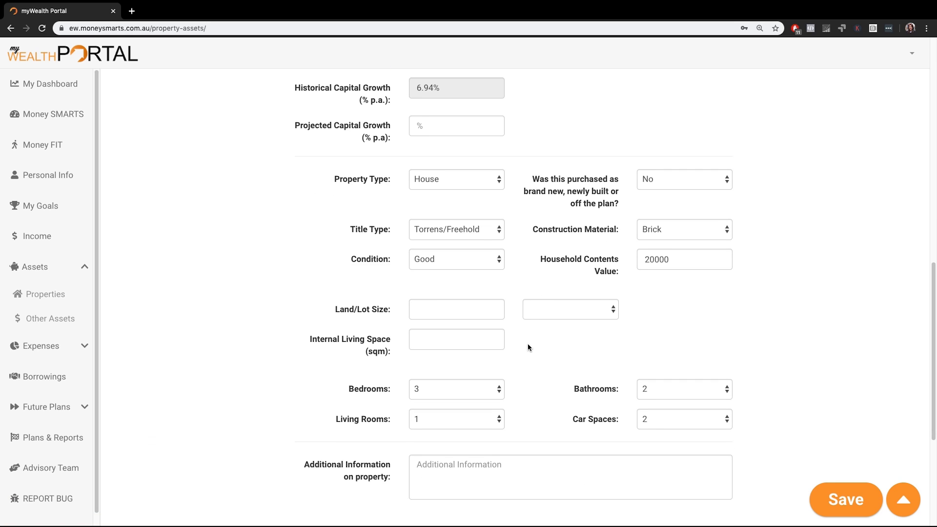
scroll(528, 347, "down", 2)
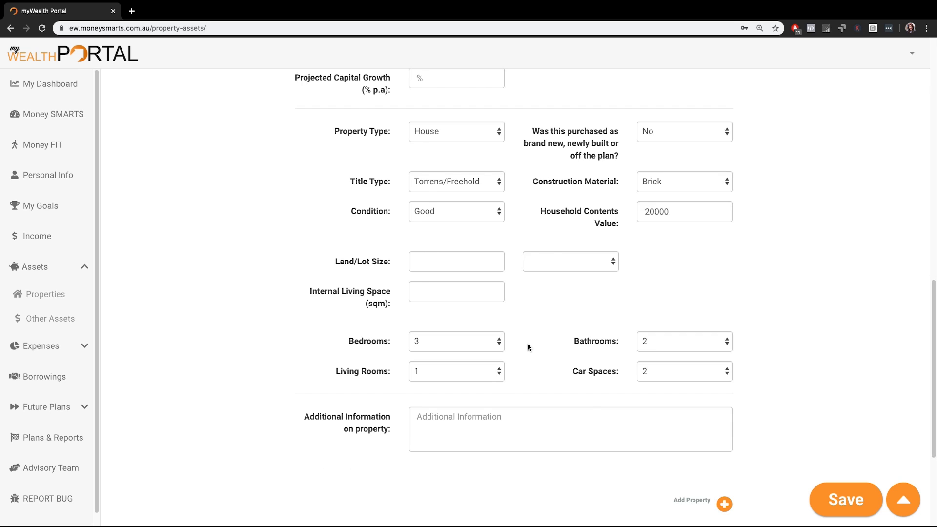
scroll(528, 347, "up", 3)
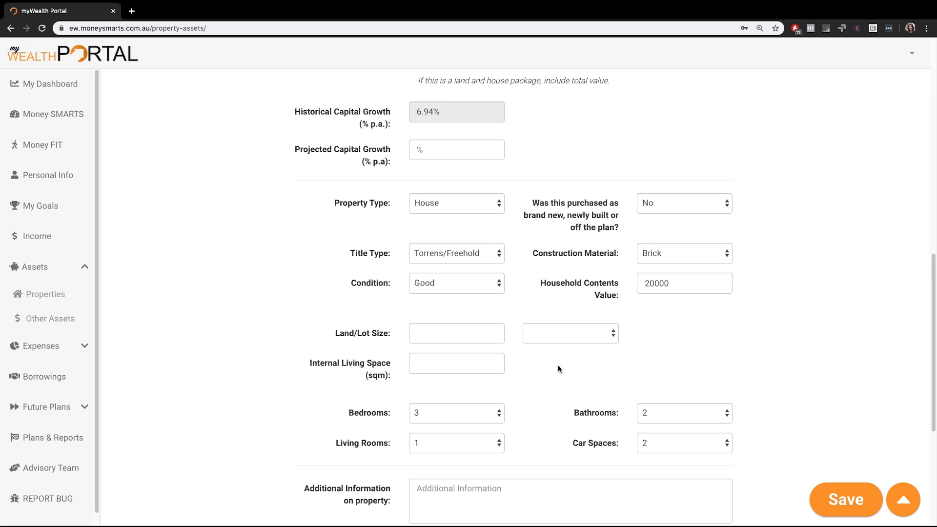
scroll(557, 368, "down", 5)
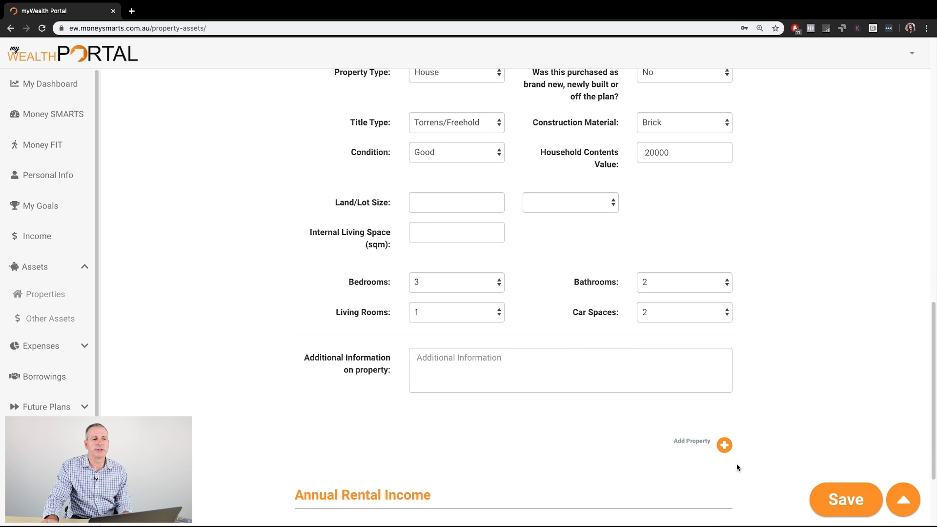
Step: Add another property, set its primary purpose to Personal Use, and switch it to Investment Property
left_click(724, 445)
scroll(572, 428, "down", 1)
scroll(572, 428, "down", 5)
left_click(494, 303)
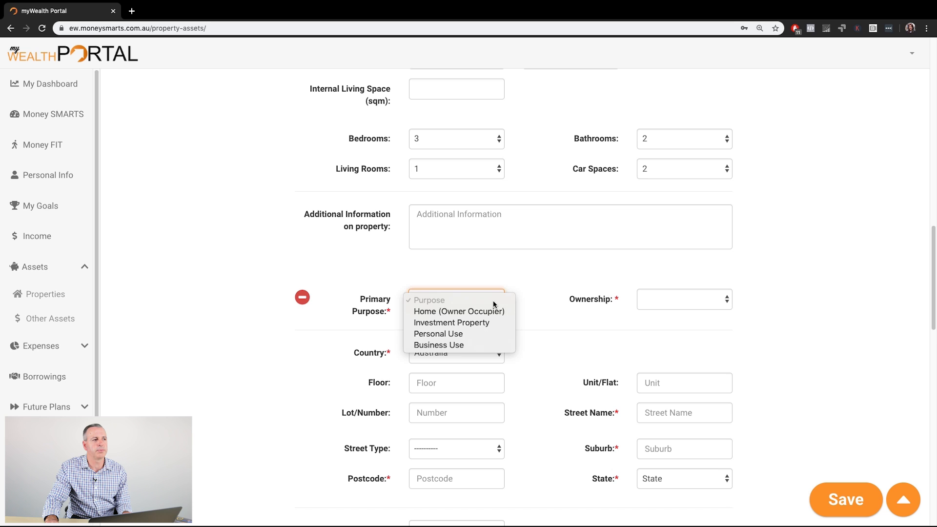
left_click(456, 334)
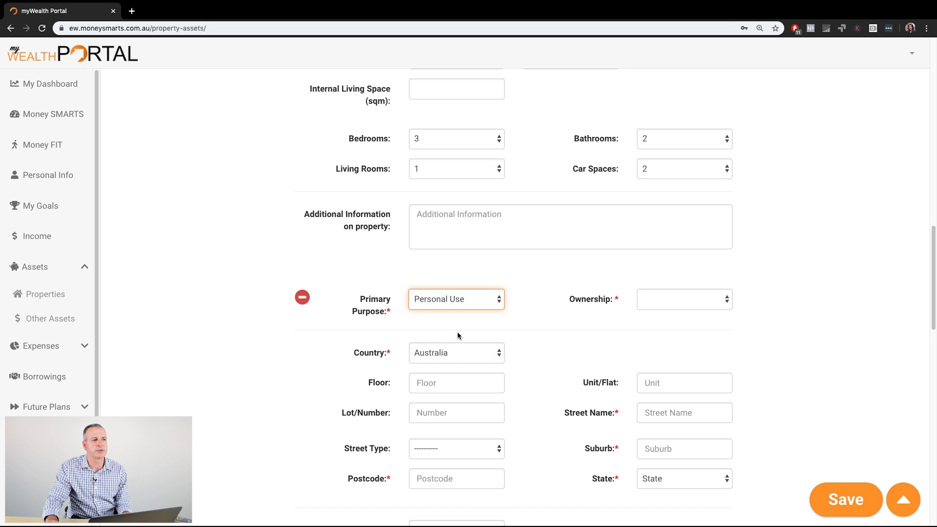
left_click(495, 302)
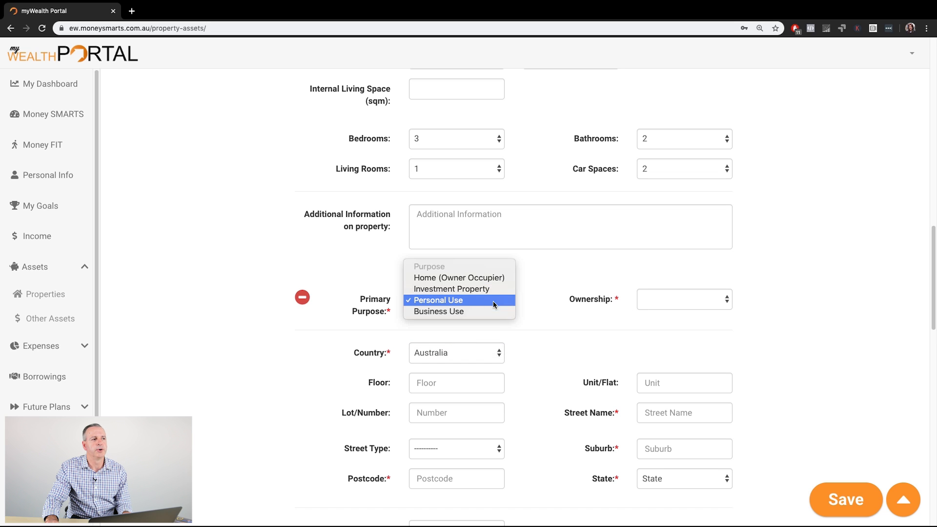
left_click(467, 289)
Step: Review the investment property's rental income, annual cost and managing agent fields, and remove the property entry
scroll(557, 341, "down", 10)
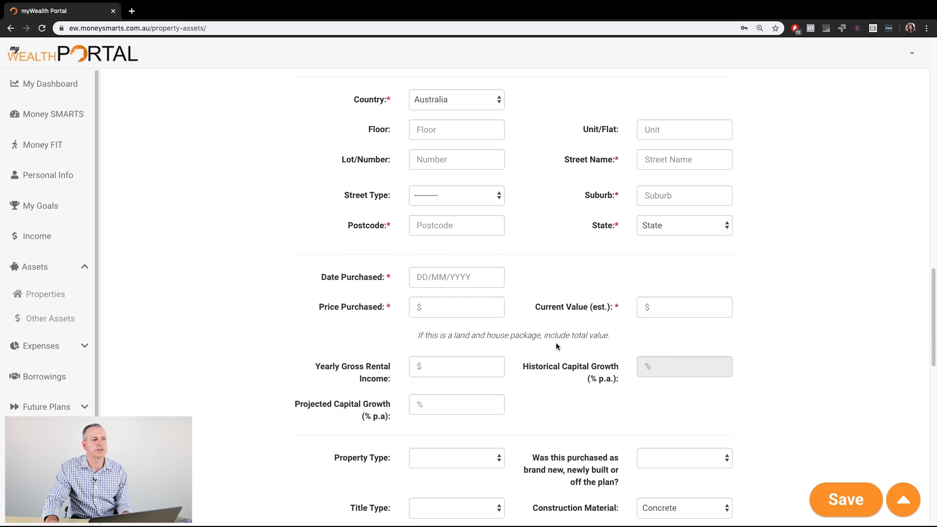
scroll(556, 347, "down", 10)
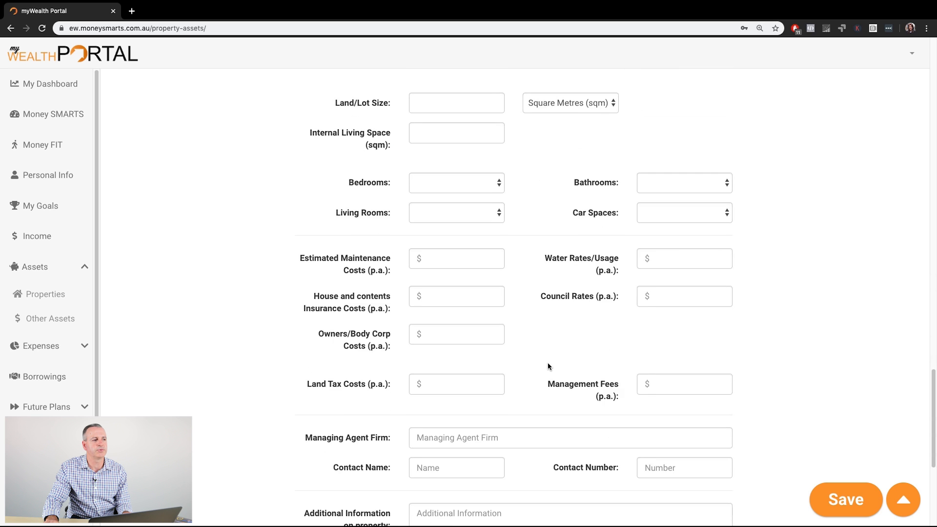
scroll(548, 366, "up", 12)
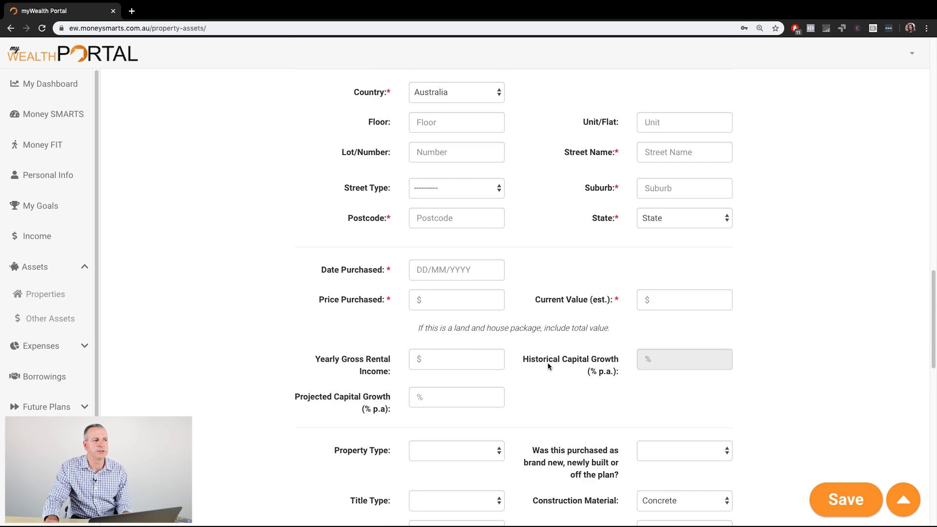
scroll(547, 366, "up", 2)
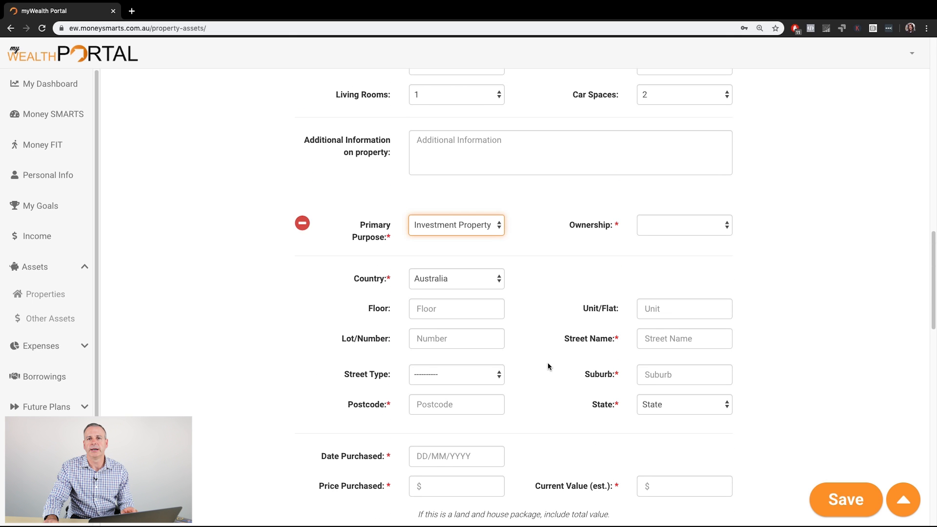
left_click(302, 224)
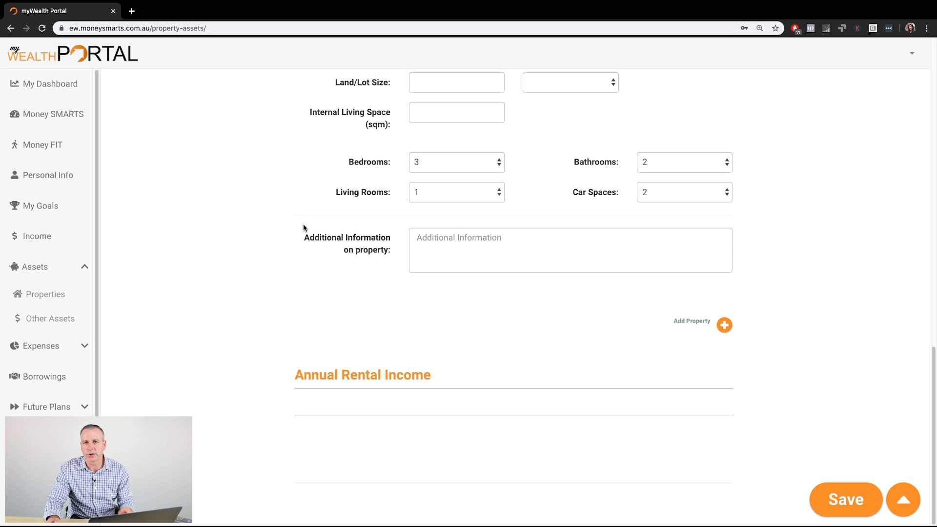
scroll(483, 320, "up", 20)
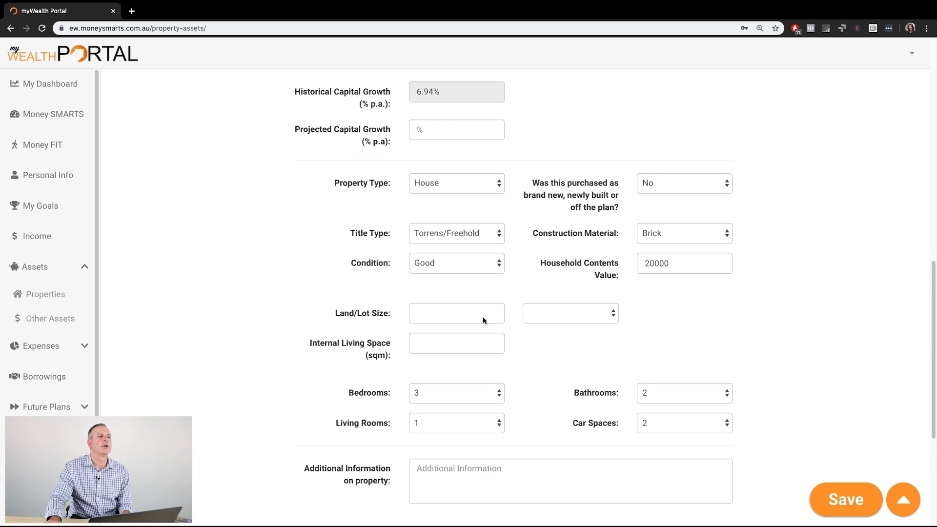
scroll(483, 320, "up", 1)
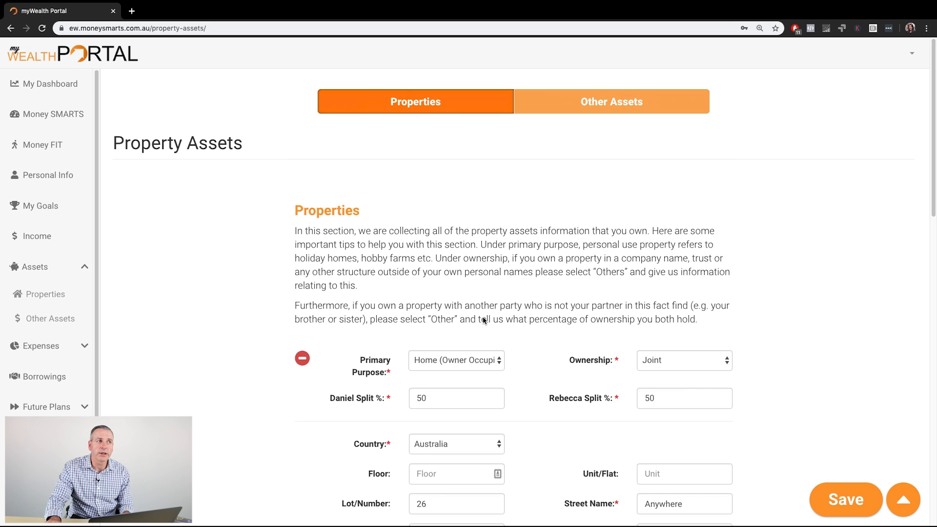
Step: Open the Other Assets page and view the joint bank account's available account types, keeping Savings selected
left_click(613, 102)
left_click(561, 257)
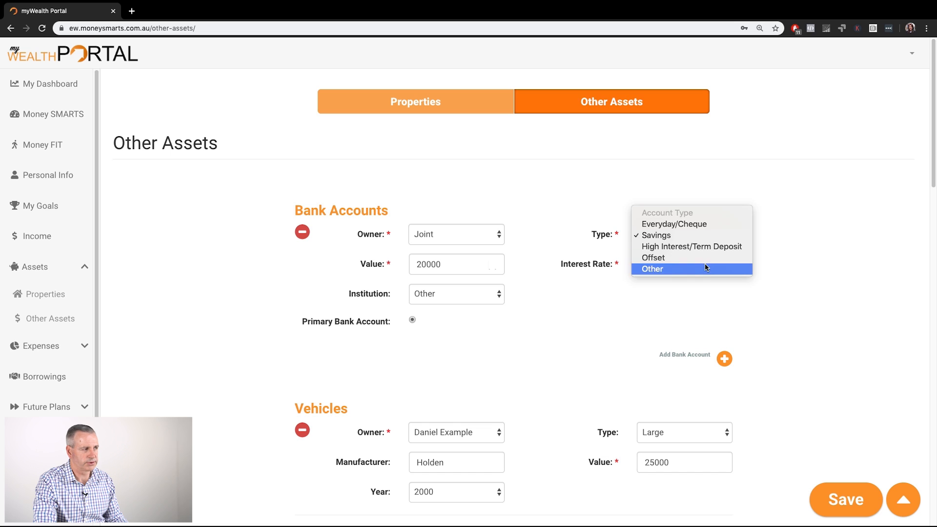
left_click(706, 238)
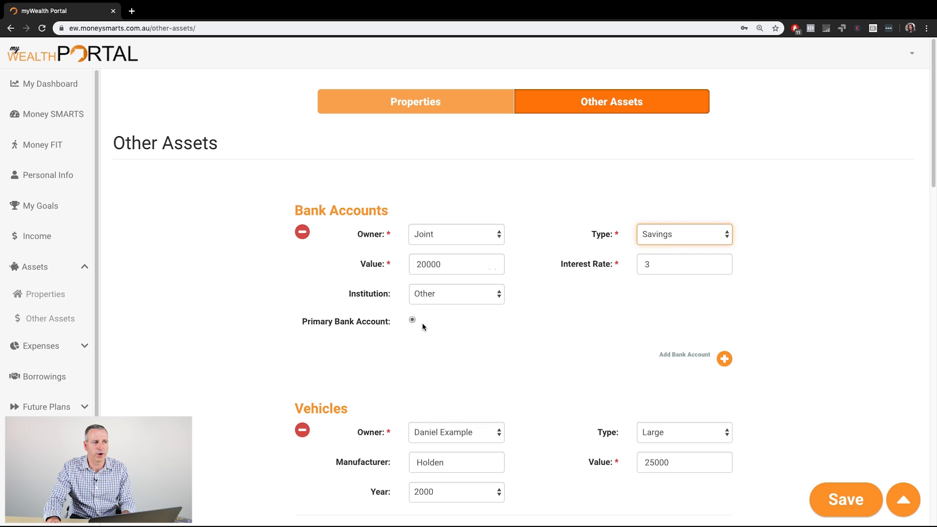
Step: Switch the bank account's type to Offset, inspect the field for the account number's last four digits, and change the type back to Savings
left_click(724, 236)
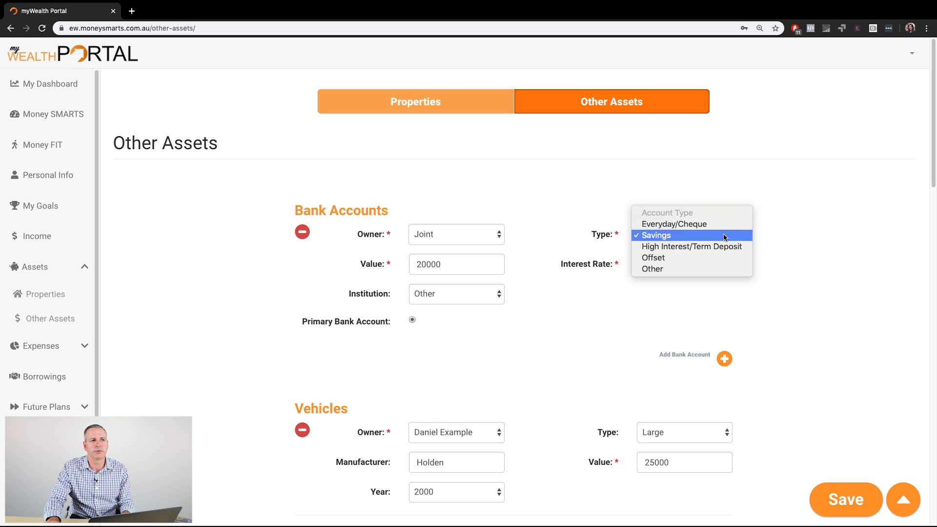
left_click(686, 259)
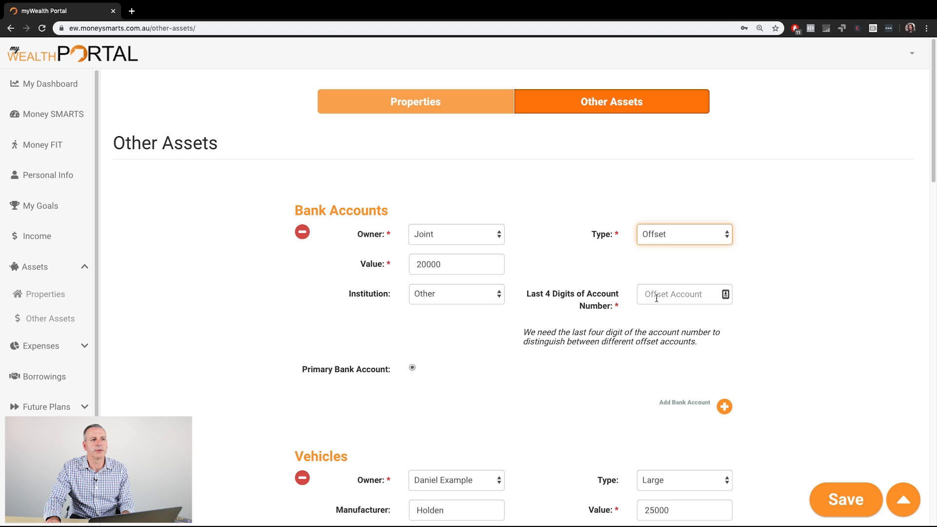
left_click(685, 294)
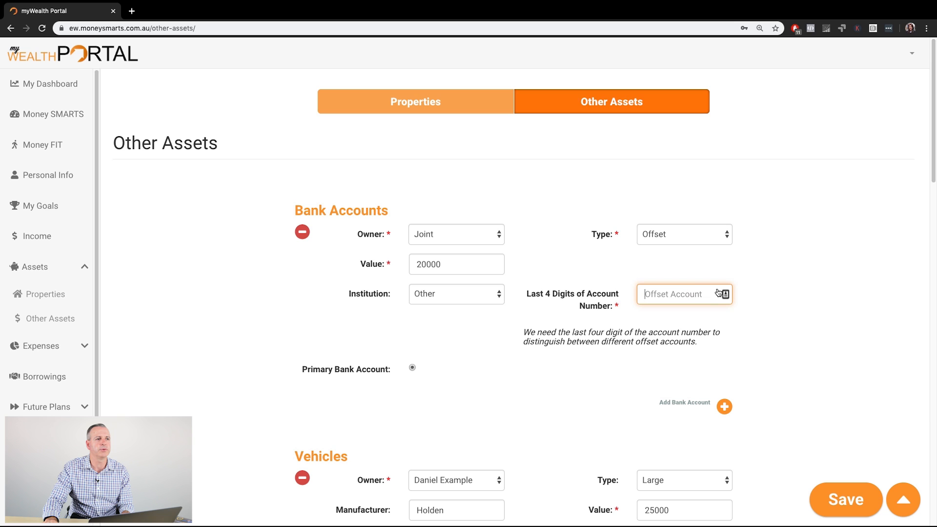
left_click(726, 237)
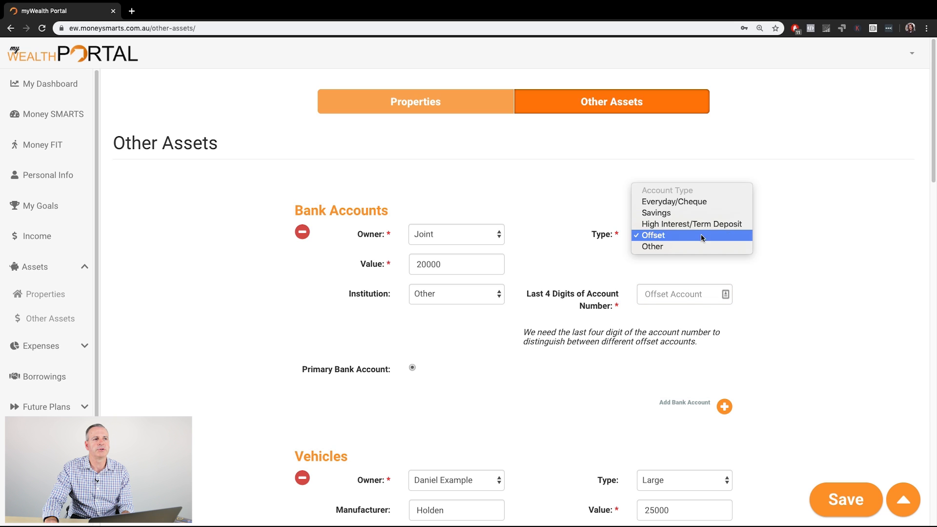
left_click(678, 213)
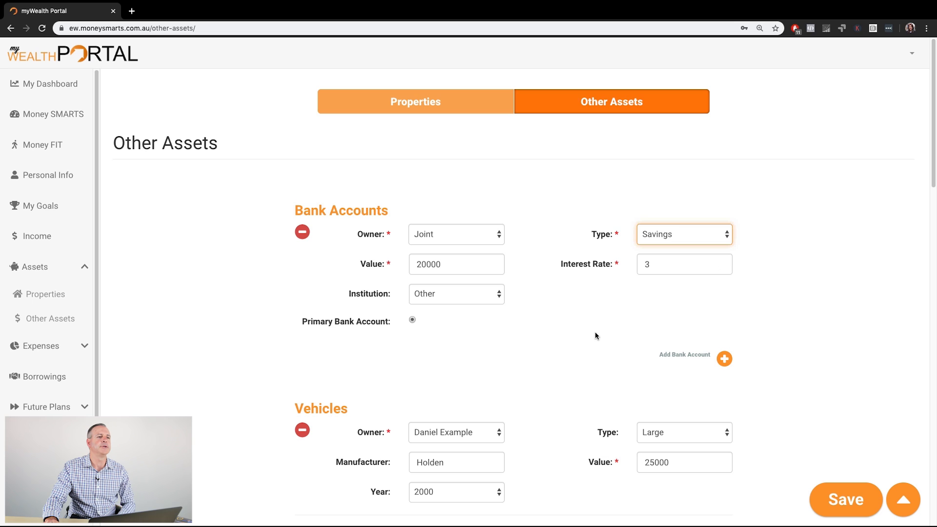
Step: Review the vehicle entries and the Life Insurance and Investments sections below them
scroll(595, 332, "down", 5)
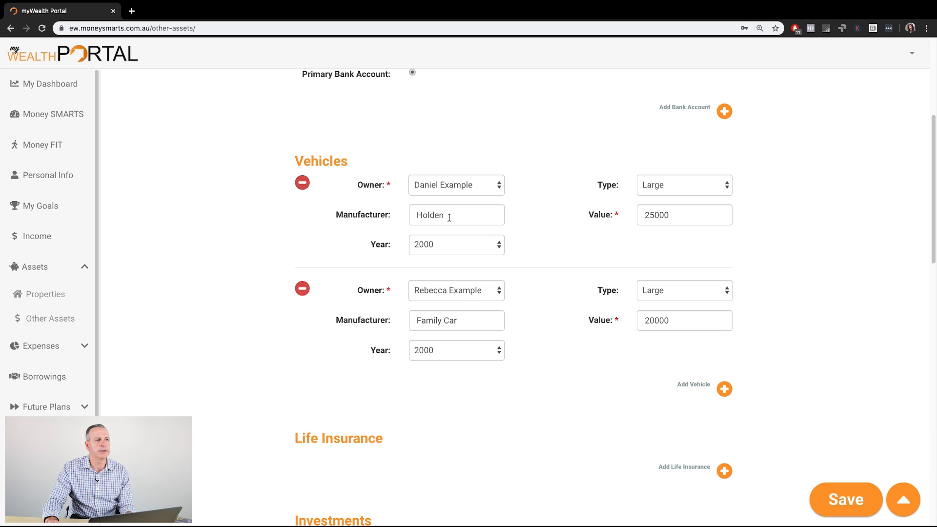
scroll(539, 277, "down", 4)
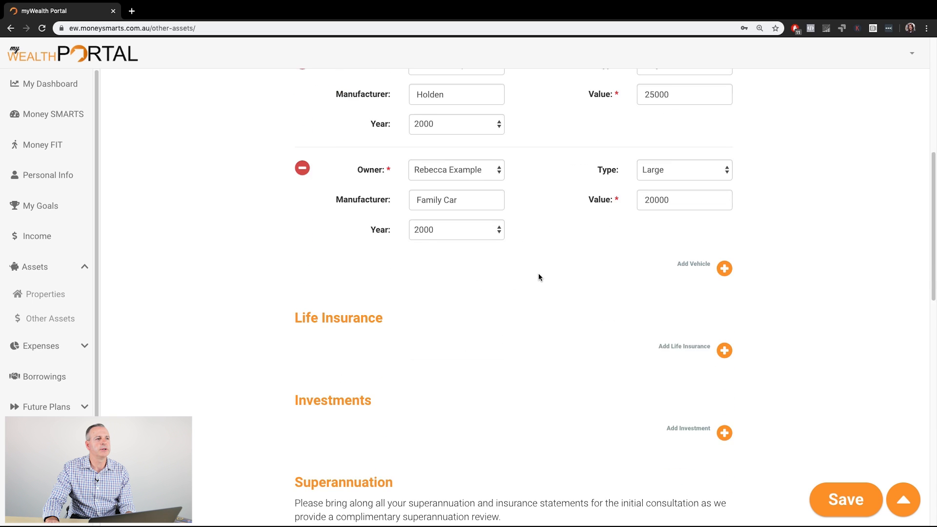
scroll(539, 277, "up", 4)
scroll(539, 278, "down", 4)
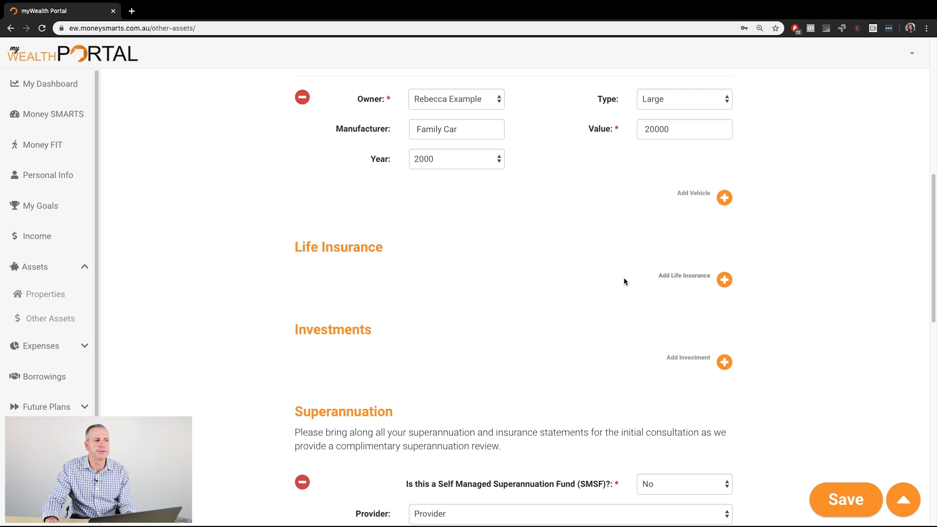
scroll(520, 303, "up", 1)
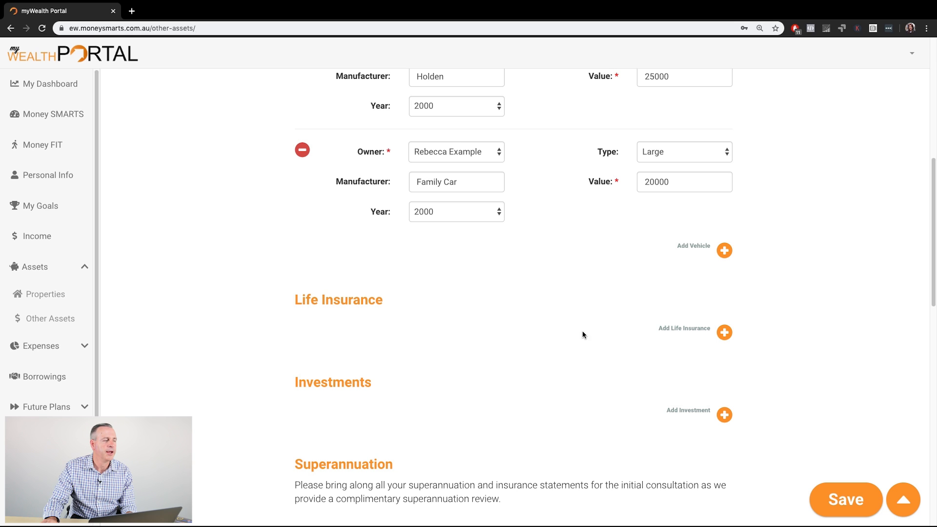
scroll(438, 366, "down", 1)
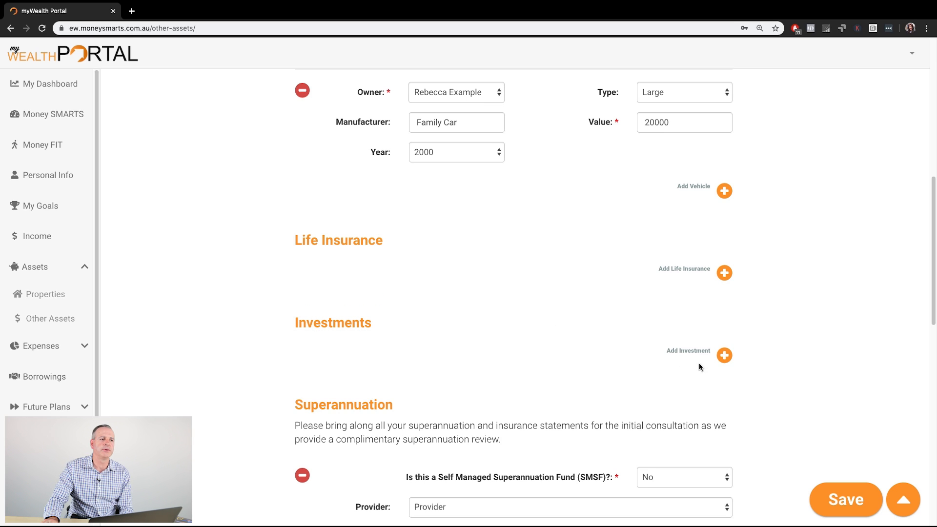
Step: Add an investment entry, view its owner and investment type options, and remove the entry
left_click(724, 354)
left_click(498, 348)
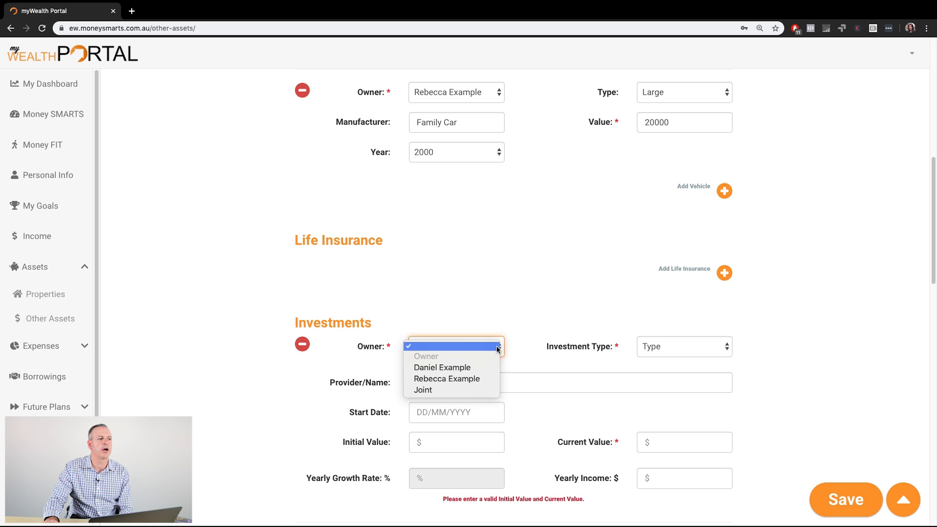
left_click(526, 346)
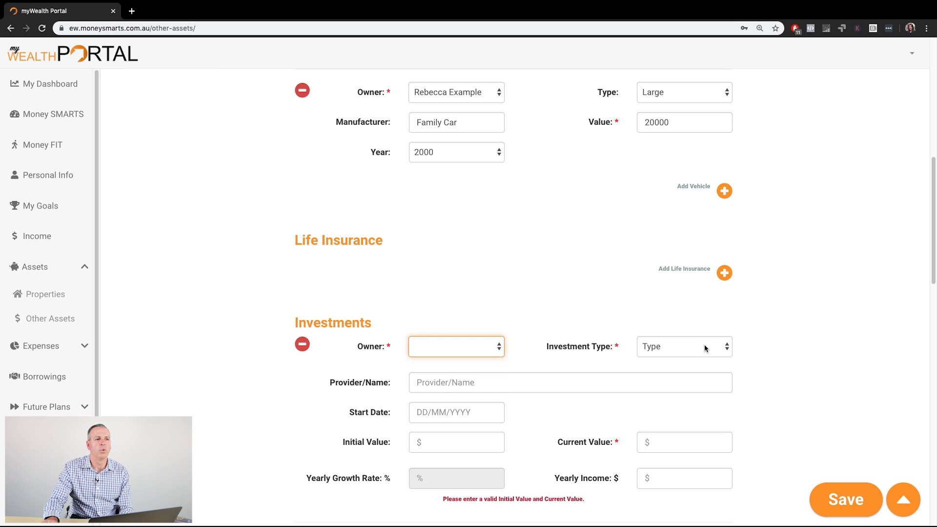
left_click(721, 348)
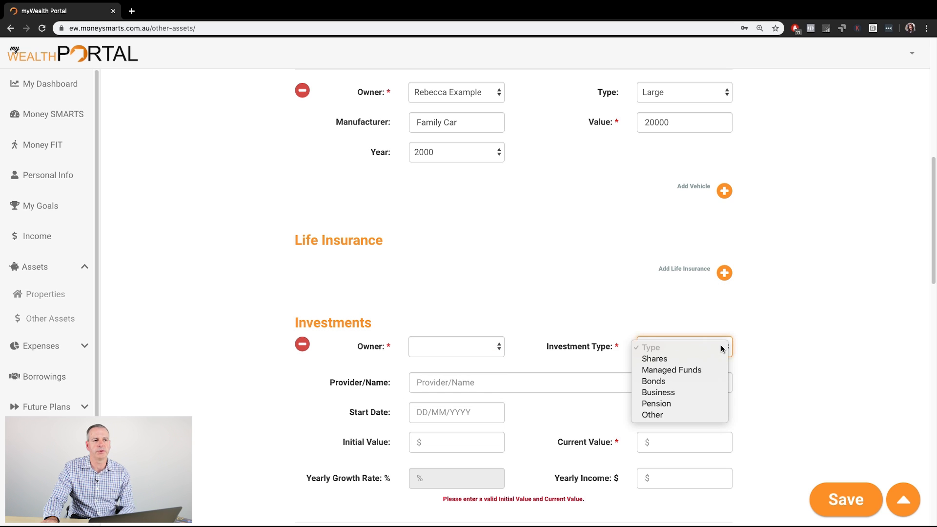
left_click(303, 346)
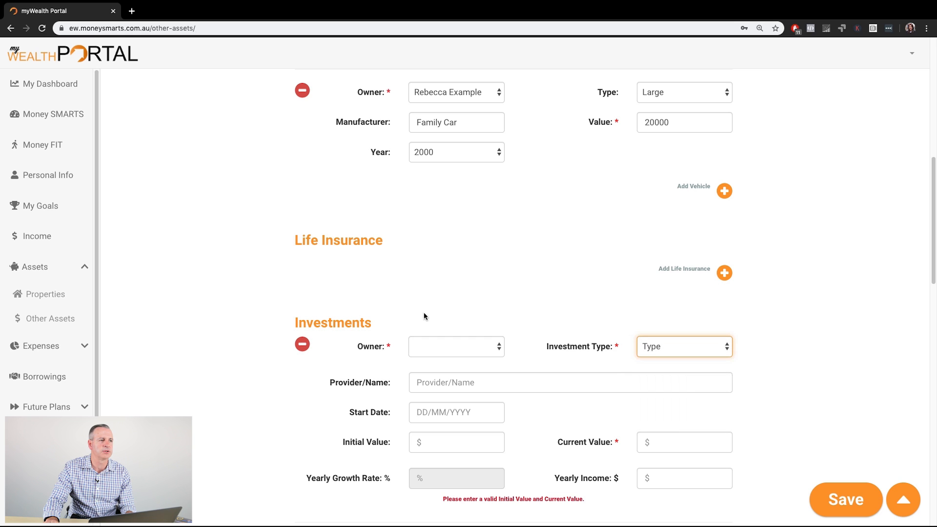
left_click(302, 344)
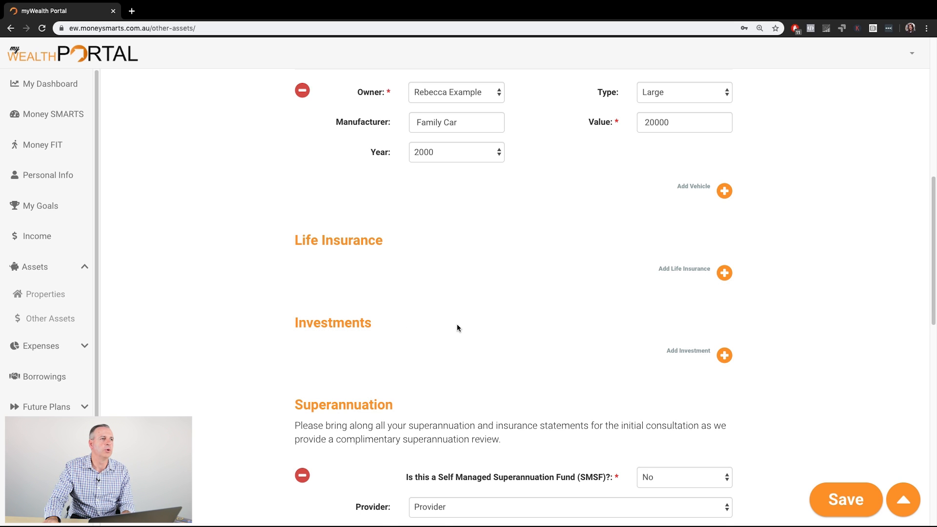
Step: Open the dashboard and examine the income, assets and expenses summaries and the property portfolio
scroll(458, 328, "up", 3)
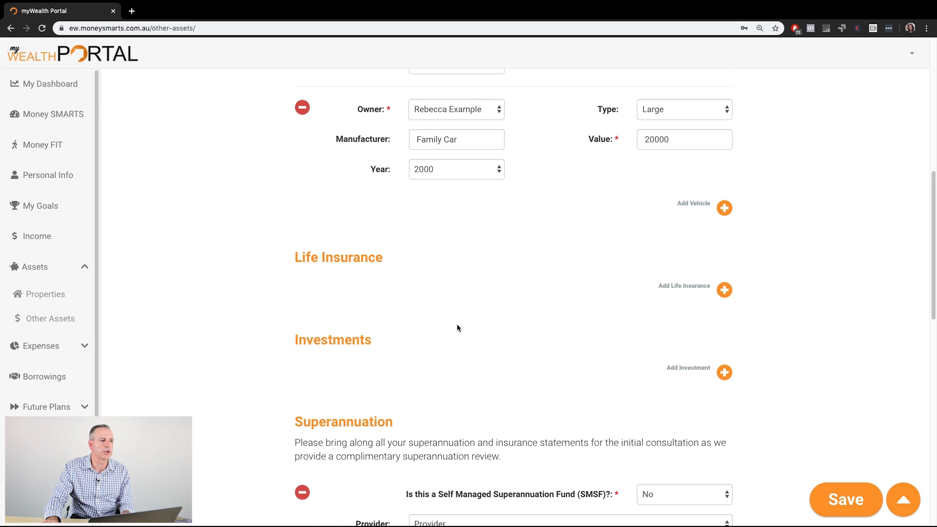
left_click(43, 84)
scroll(431, 306, "down", 3)
scroll(477, 366, "down", 2)
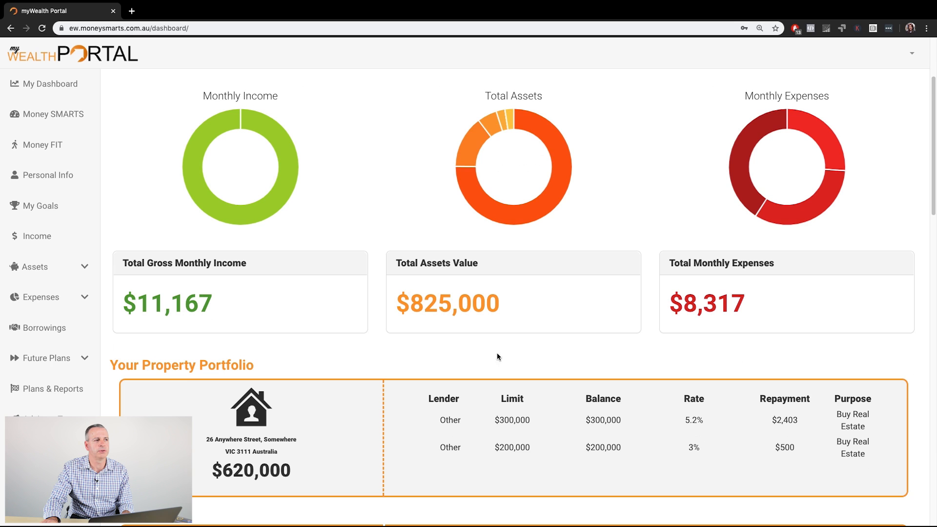
scroll(504, 336, "down", 2)
scroll(504, 335, "up", 5)
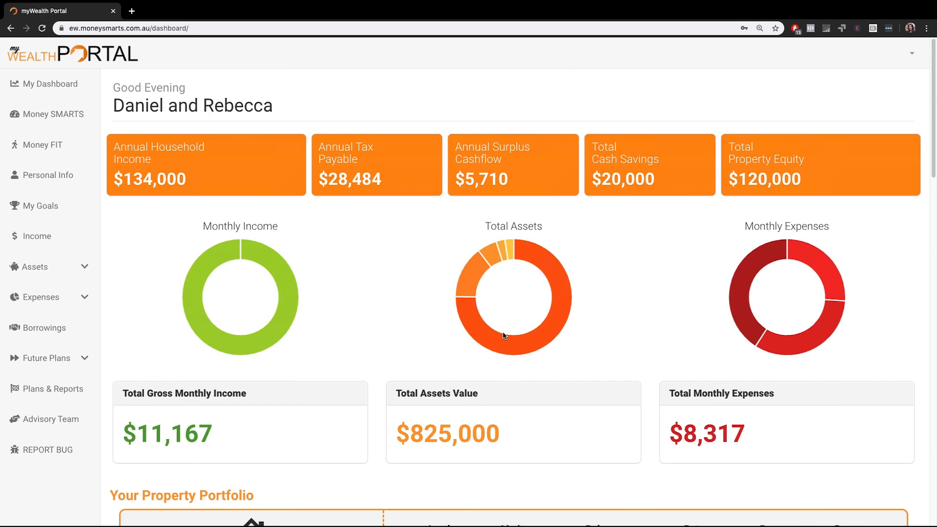
Step: Return to the Other Assets page and review both superannuation fund entries, including their strategy, product and contribution fields
left_click(81, 270)
left_click(59, 305)
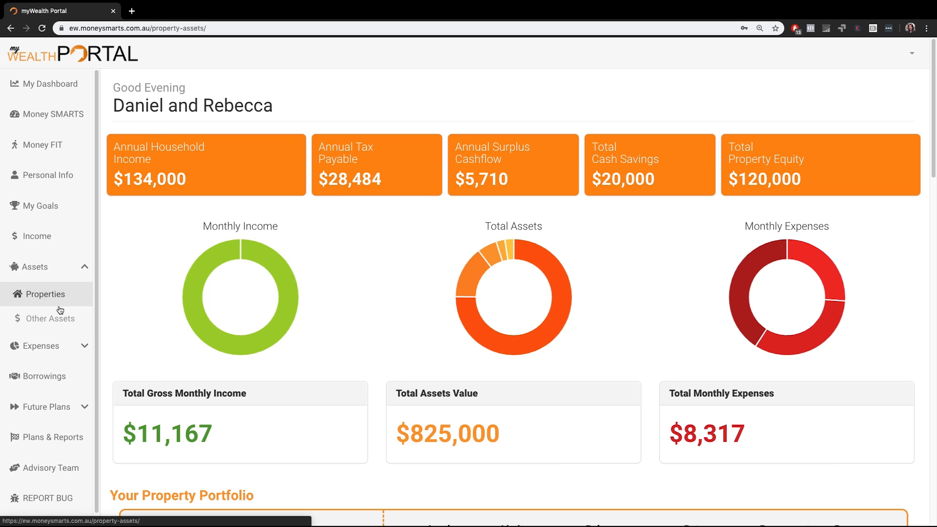
left_click(585, 111)
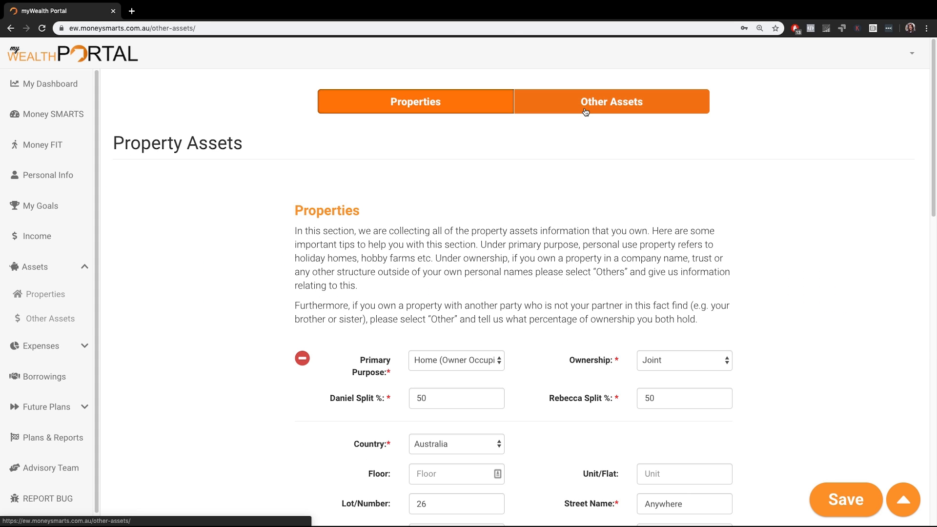
scroll(537, 265, "down", 15)
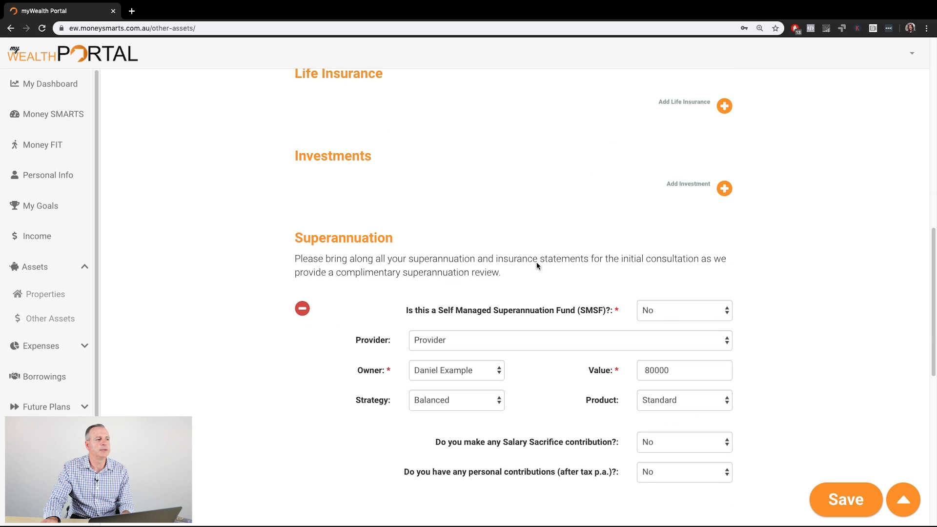
scroll(536, 266, "up", 6)
scroll(536, 265, "down", 6)
scroll(536, 265, "down", 2)
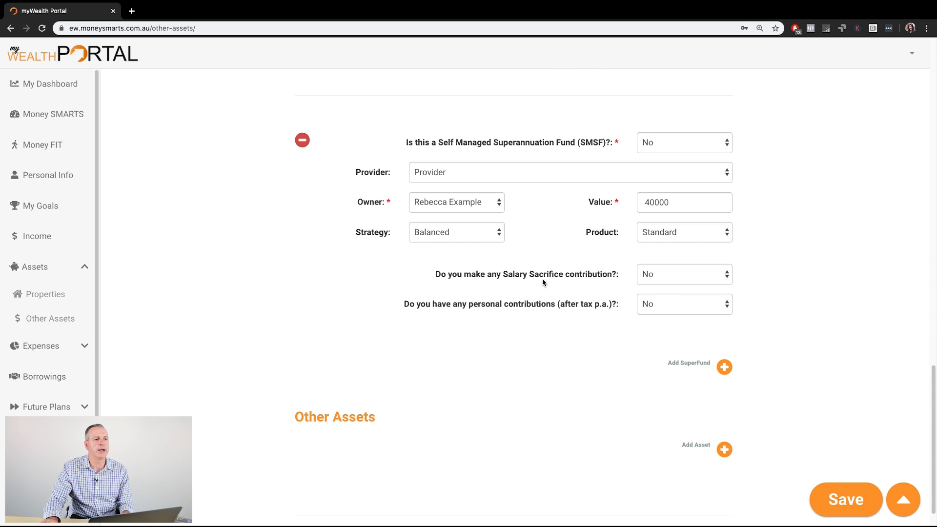
Step: Add an entry in the Other Assets section, view its owner, value and description fields, and remove it
left_click(725, 450)
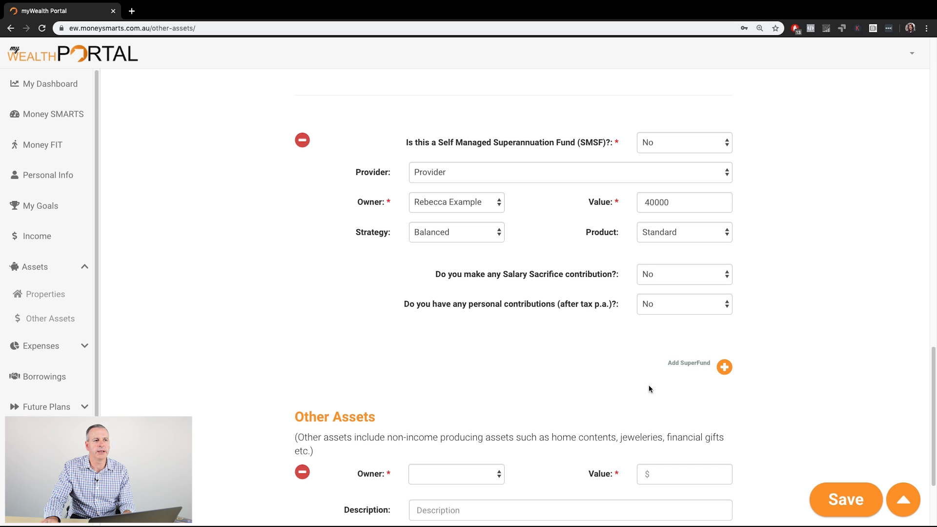
left_click(303, 471)
scroll(439, 405, "up", 6)
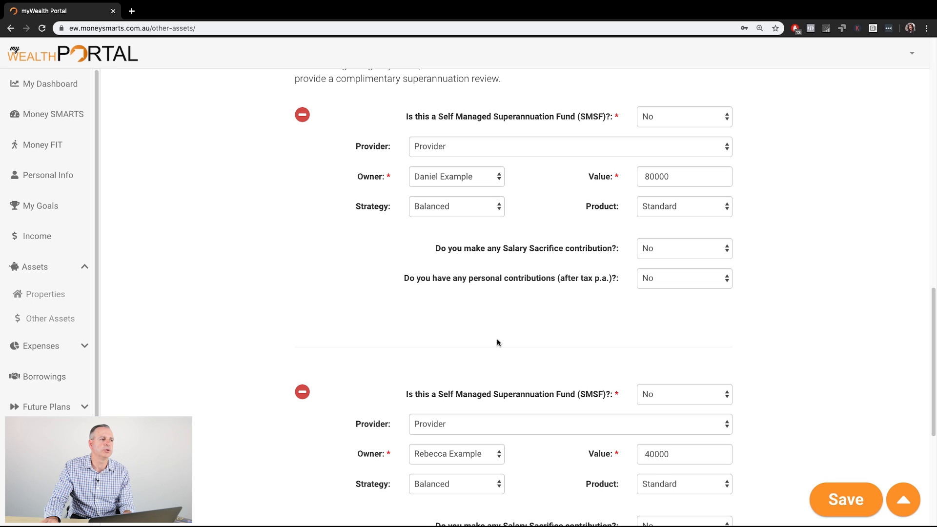
scroll(514, 331, "up", 1)
scroll(513, 332, "up", 8)
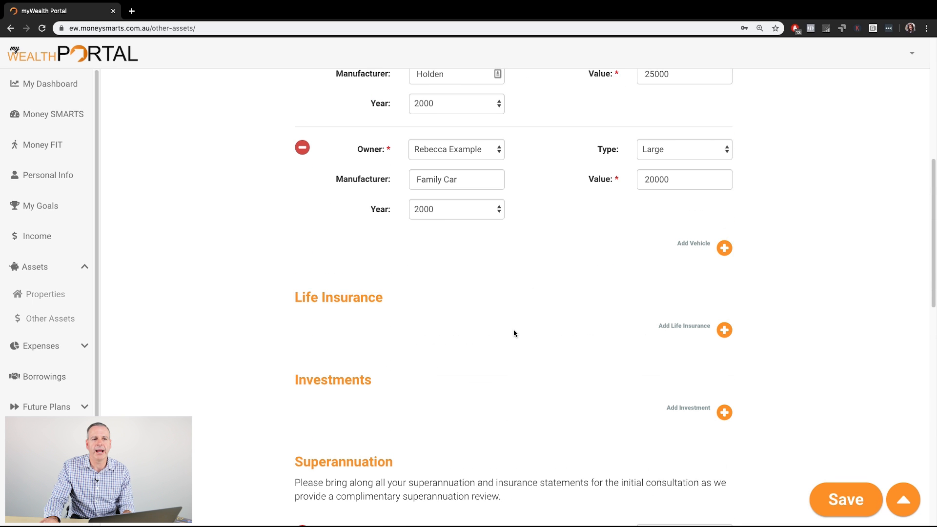